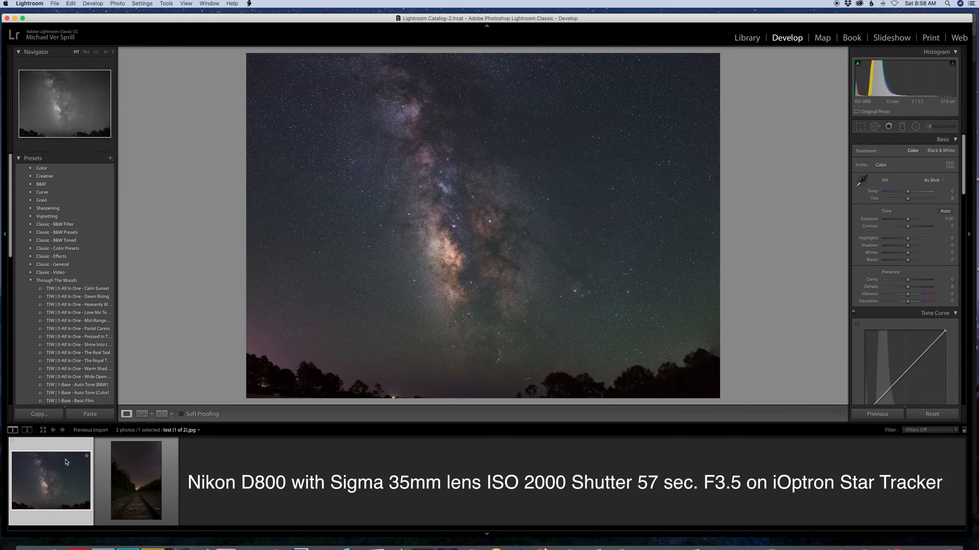
Select both the Milky Way and railroad photos and open them together as layers in Photoshop.
click(140, 462)
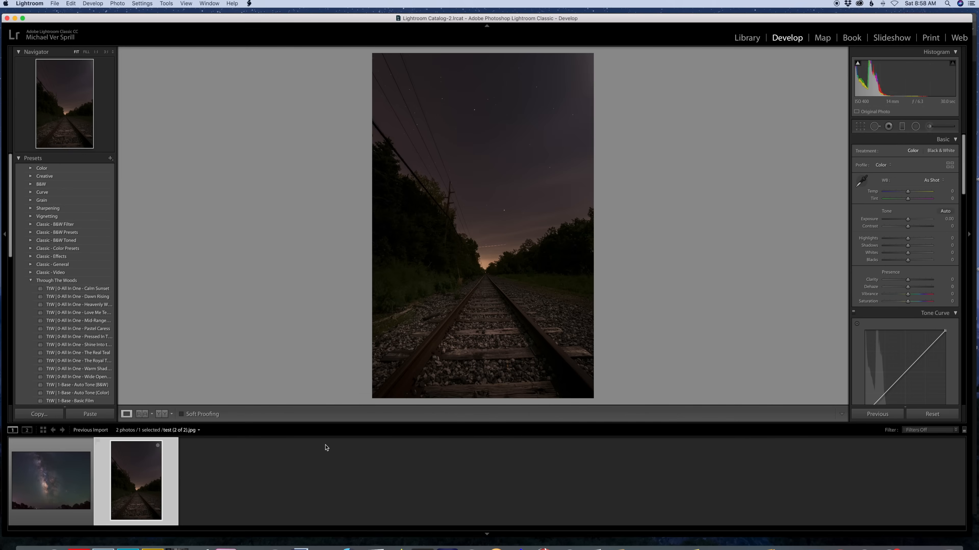
click(51, 481)
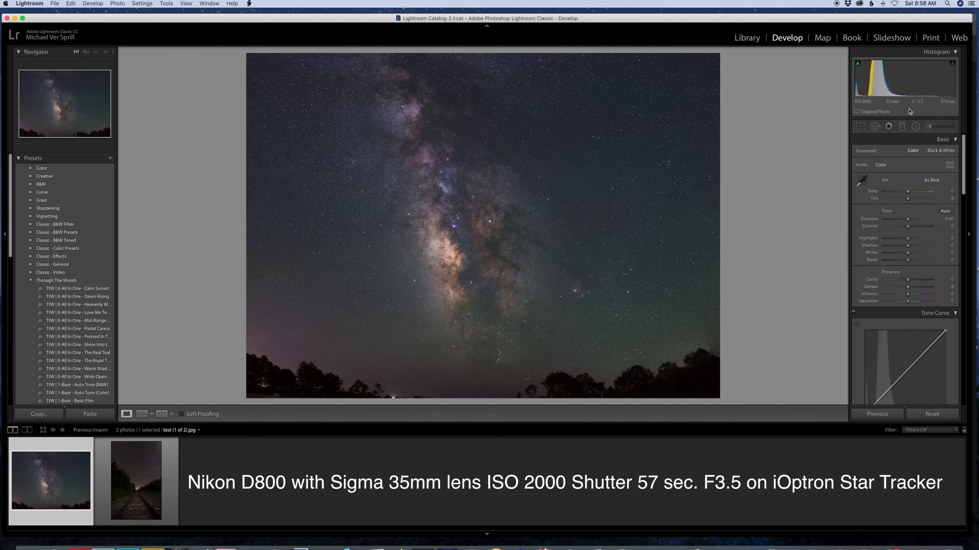
super+click(140, 482)
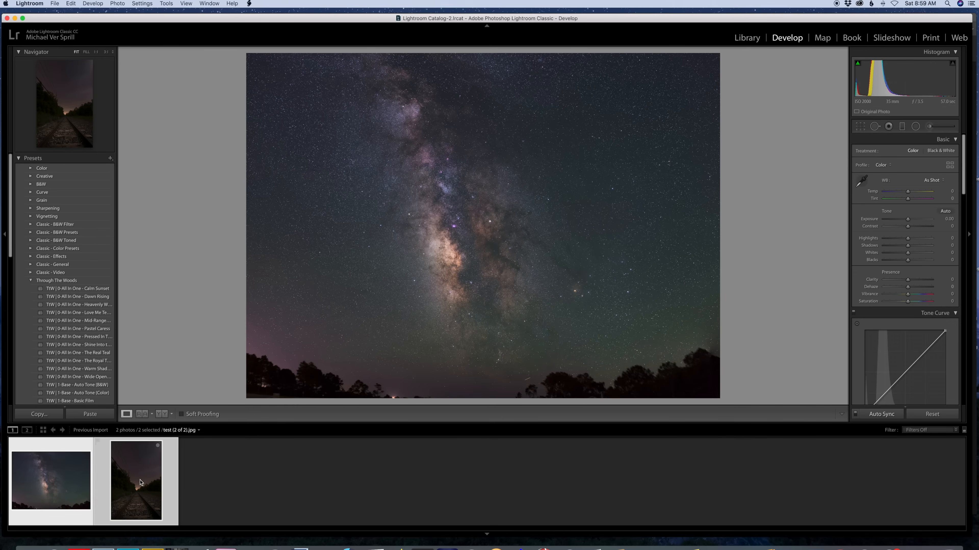
click(118, 3)
mouse_move(151, 48)
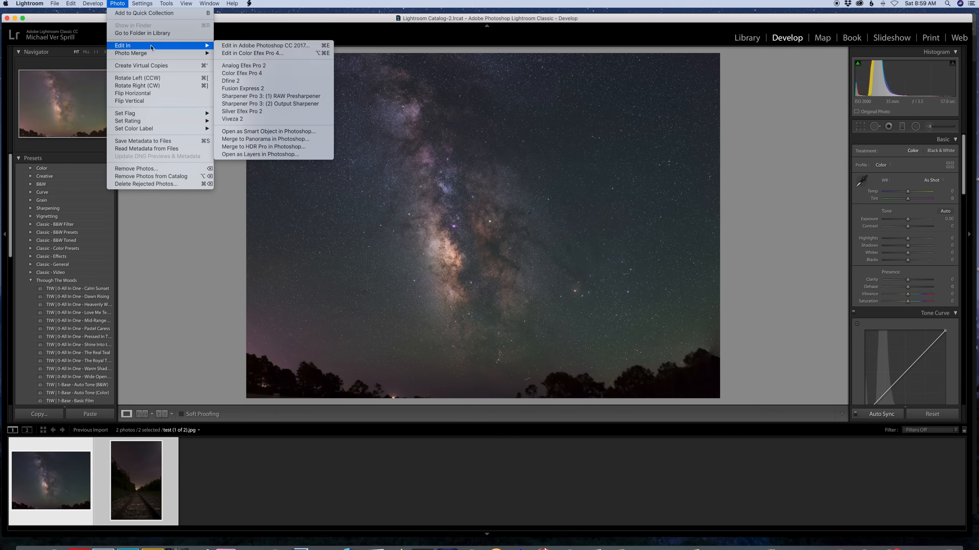
click(253, 155)
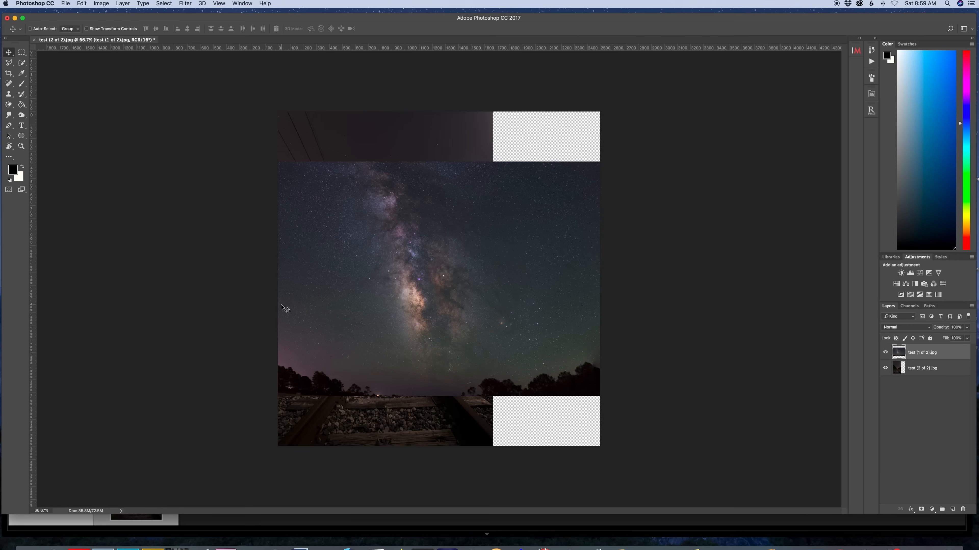
Lower the Milky Way layer's opacity to 50% and move it up and left over the sky above the railroad tracks.
click(966, 327)
drag(967, 337, 950, 338)
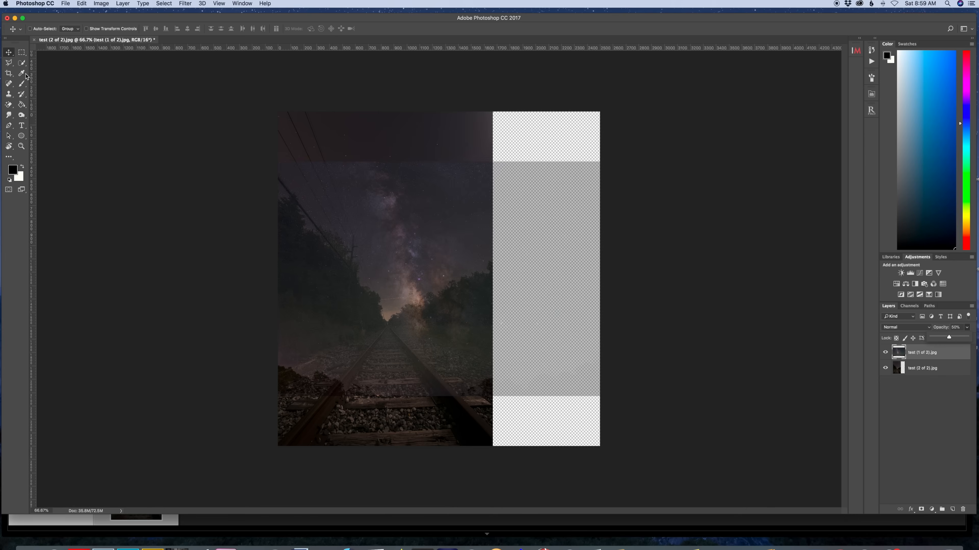
drag(367, 218, 342, 167)
Rotate the Milky Way layer slightly clockwise with Free Transform, shift it into place above the tracks, and restore its opacity to 100%.
click(85, 3)
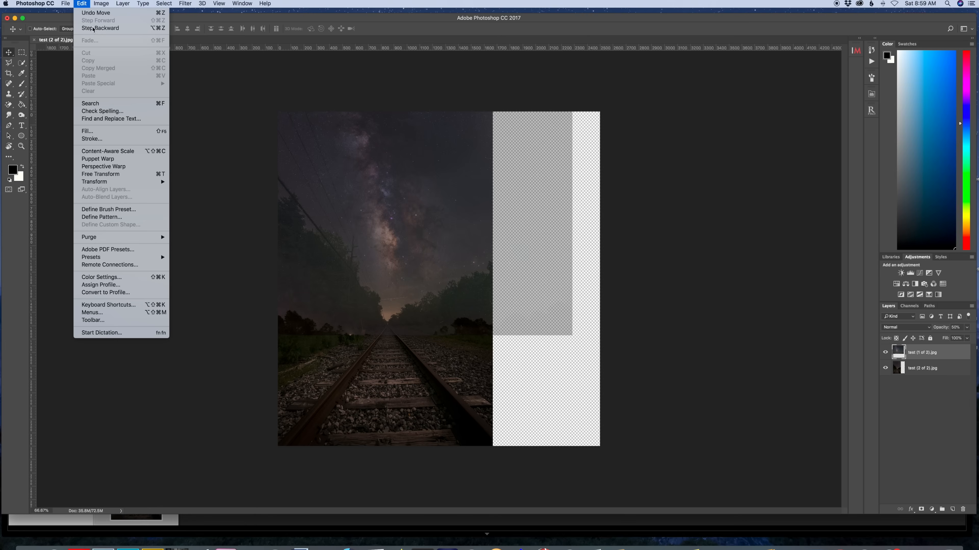
click(134, 174)
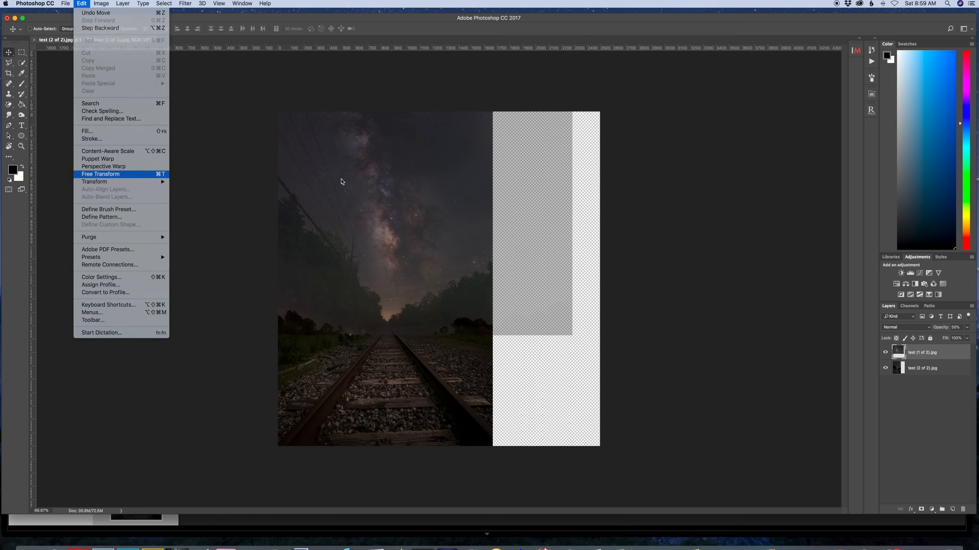
drag(588, 184, 581, 215)
drag(445, 220, 435, 215)
key(Return)
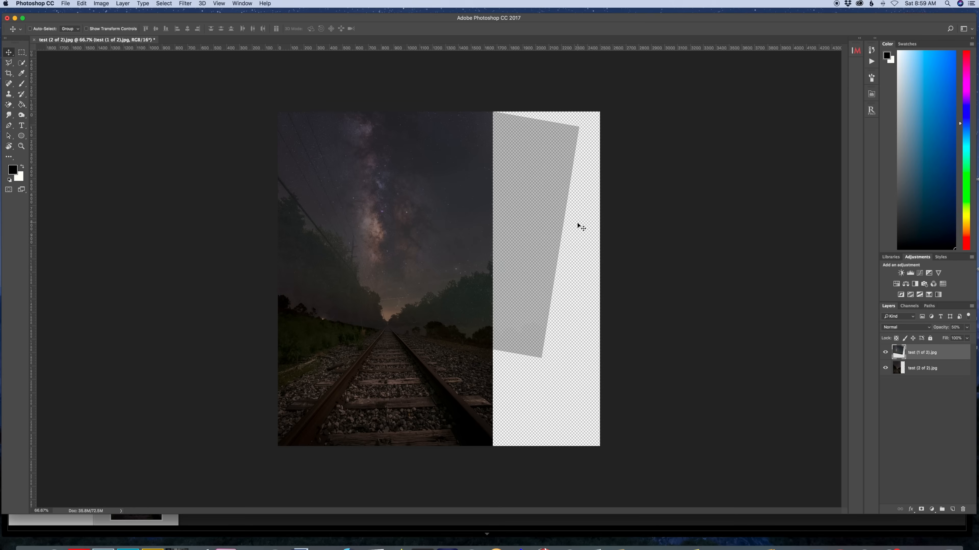
click(967, 327)
drag(953, 339, 976, 338)
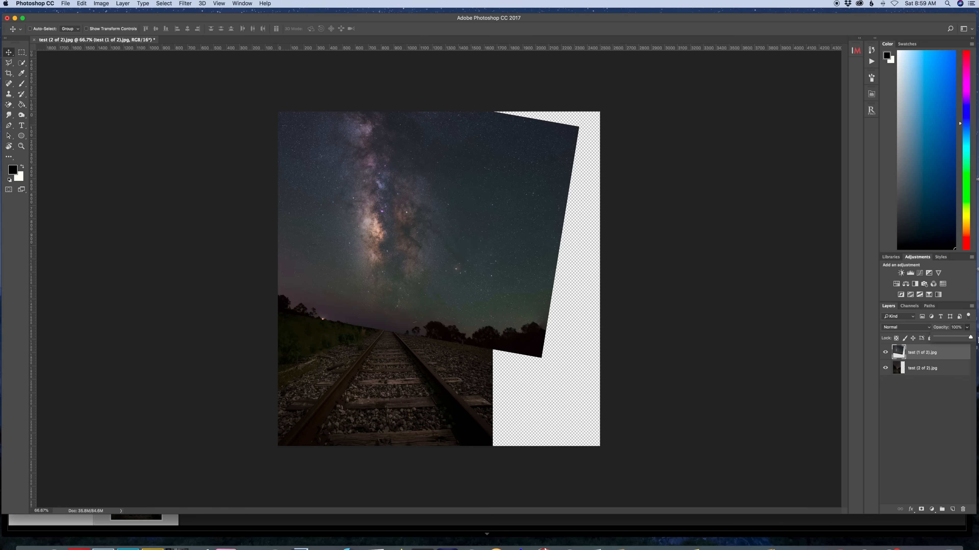
Crop the canvas at a 2:3 ratio to the frame of the railroad photo, removing the transparent areas.
click(9, 74)
drag(366, 144, 420, 145)
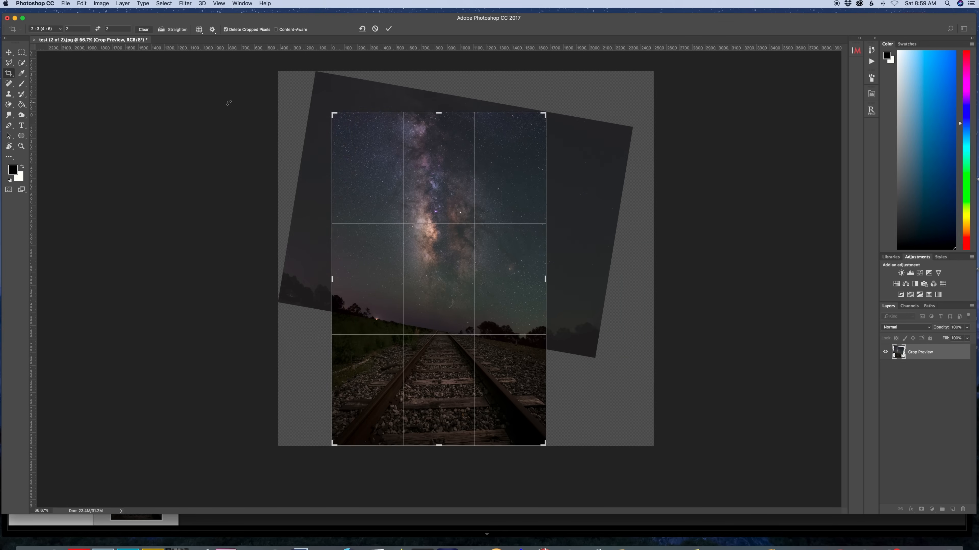
key(Return)
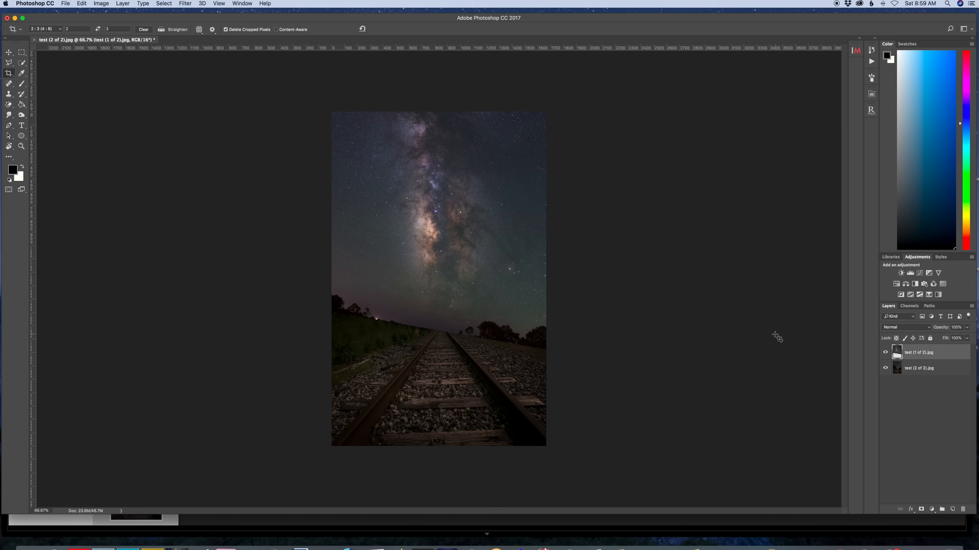
Hide the Milky Way layer and warp the railroad layer, pulling its lower corners and lower edge slightly outward.
click(886, 354)
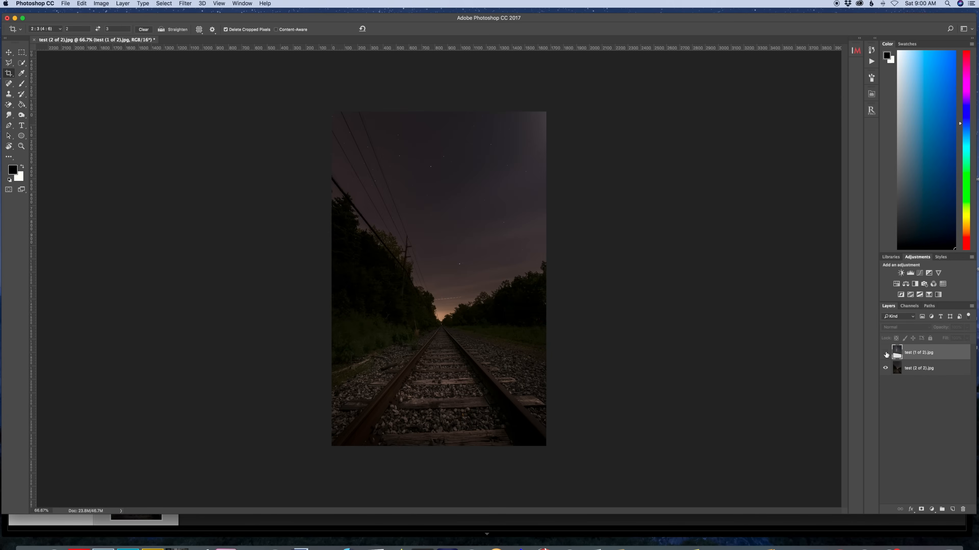
click(9, 53)
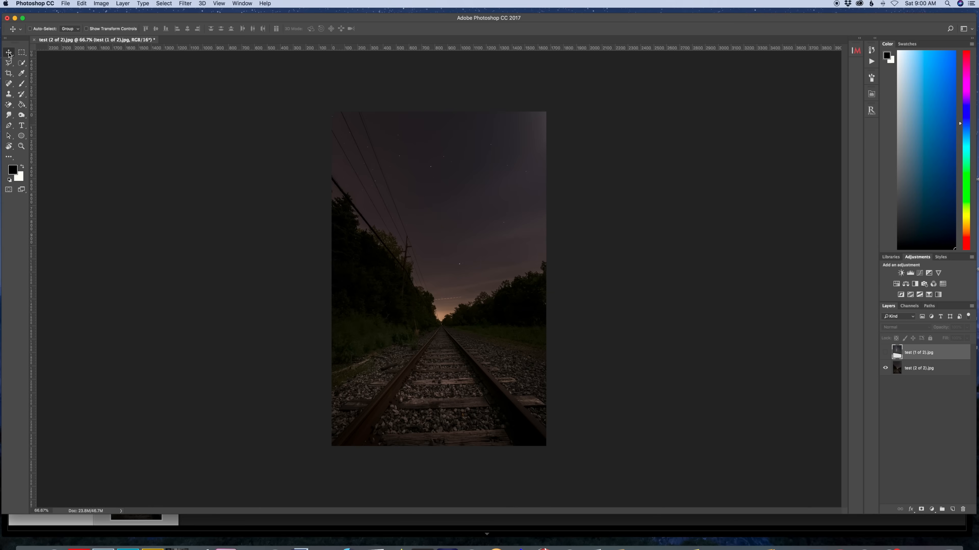
click(942, 373)
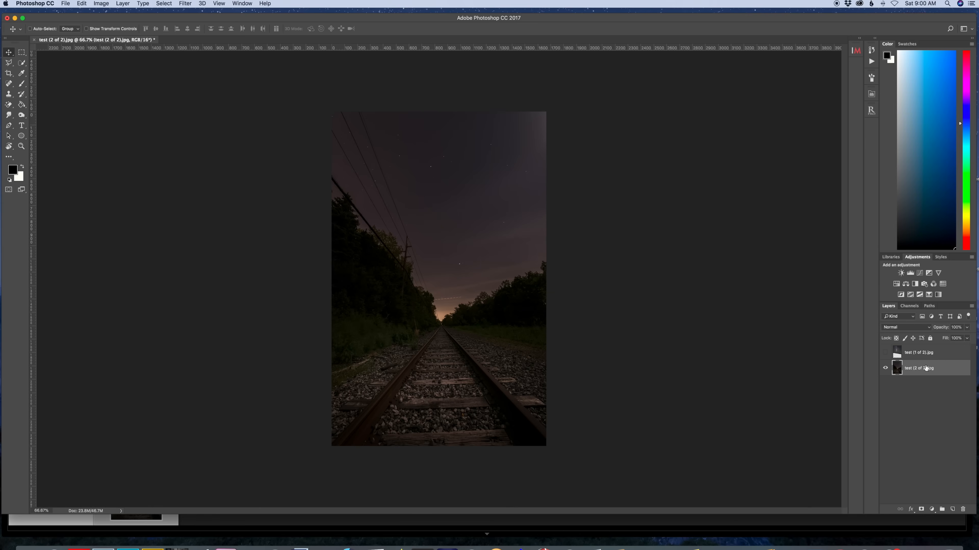
click(85, 10)
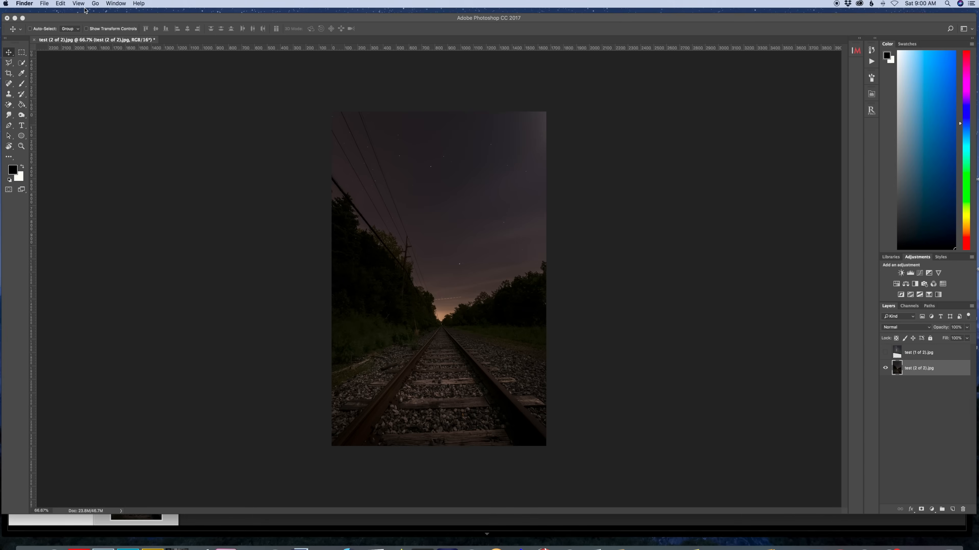
click(83, 20)
click(81, 3)
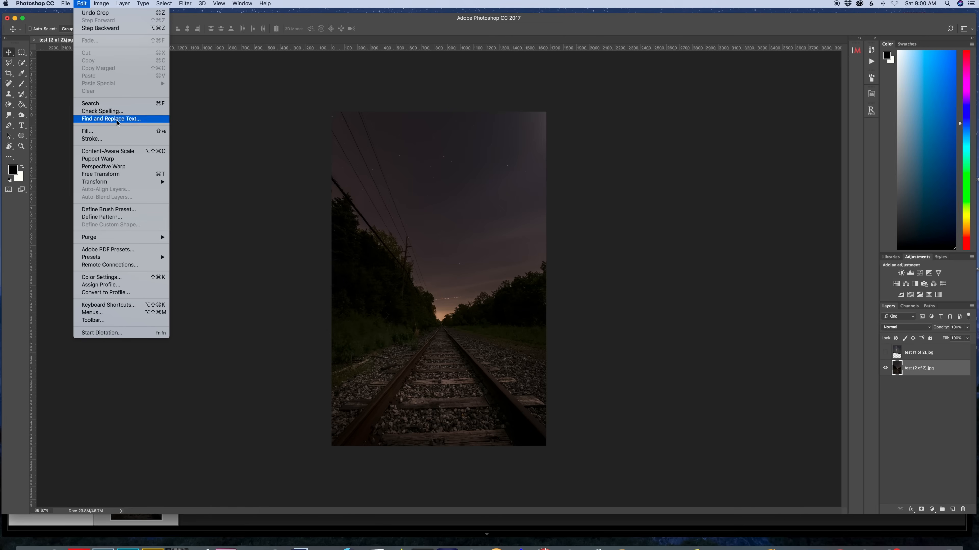
mouse_move(125, 182)
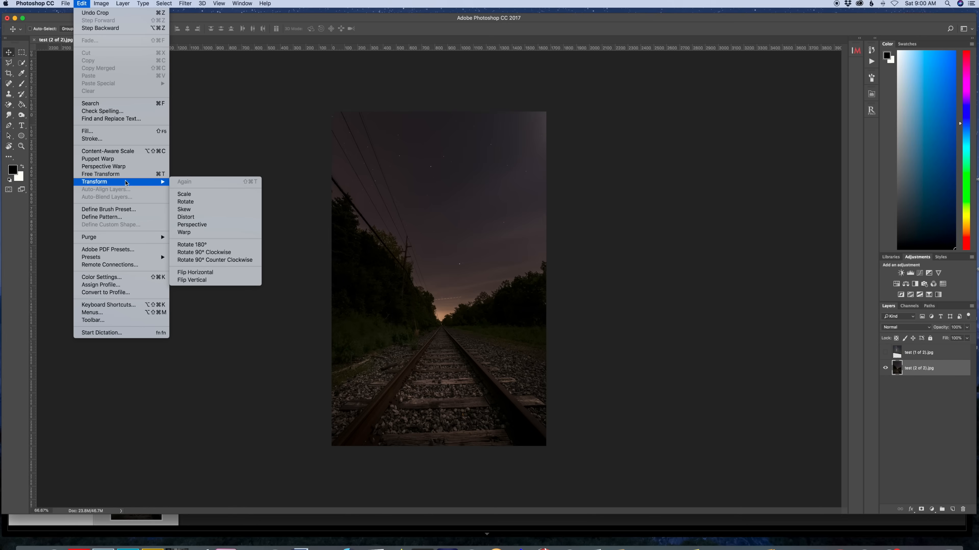
click(181, 233)
drag(546, 446, 546, 451)
drag(331, 446, 328, 446)
drag(546, 451, 547, 453)
drag(475, 446, 472, 448)
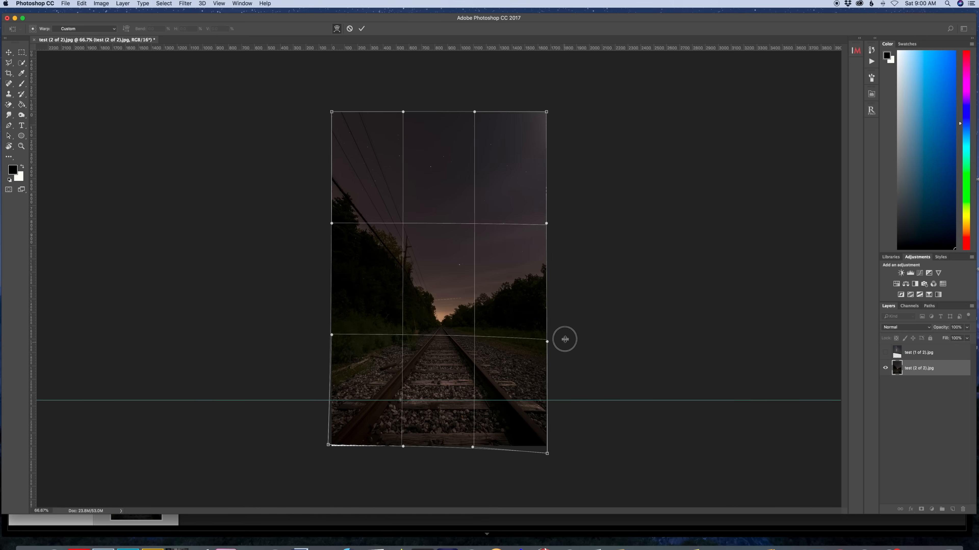
key(Return)
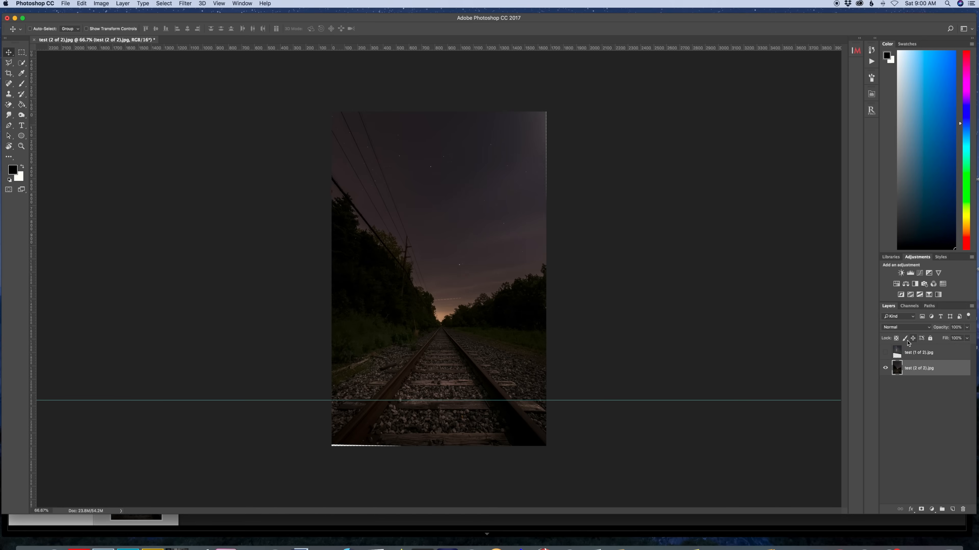
Remove the stray horizontal guide and enlarge the railroad layer slightly with Free Transform to cover the gaps at the canvas edges.
drag(550, 400, 509, 45)
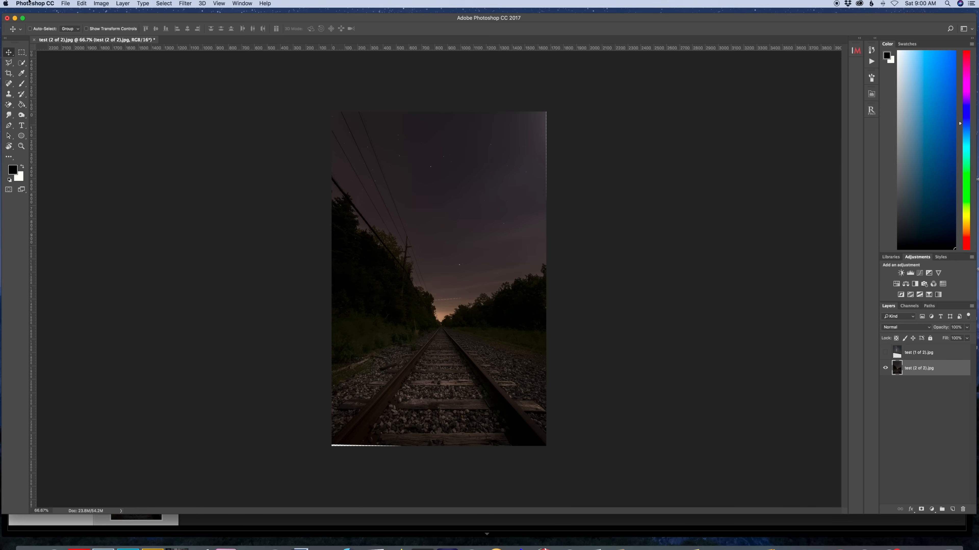
click(82, 4)
click(112, 174)
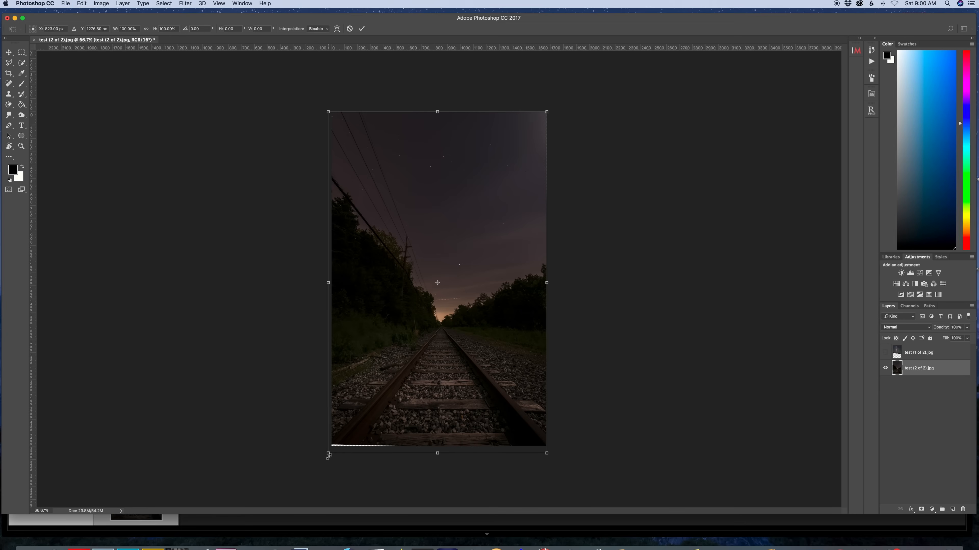
drag(328, 455, 327, 456)
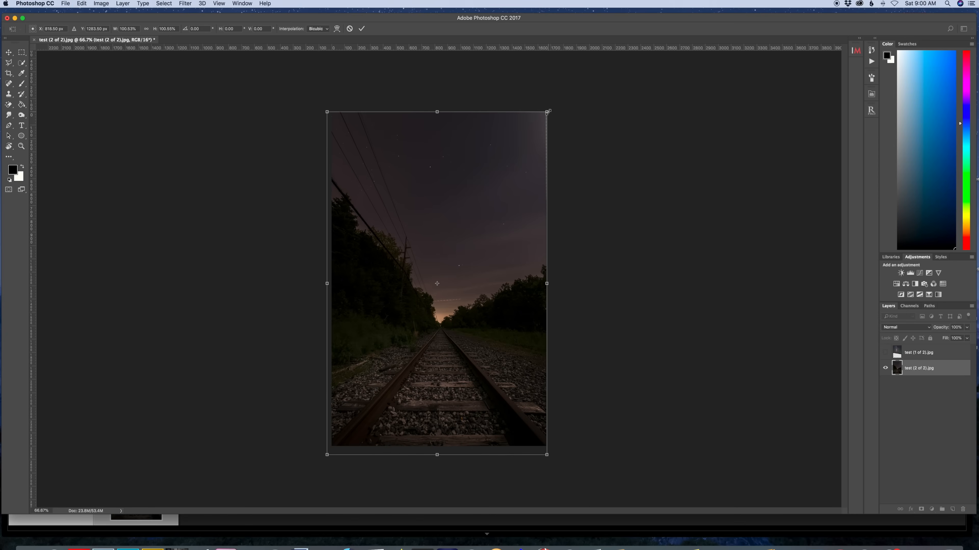
drag(548, 111, 551, 109)
key(Return)
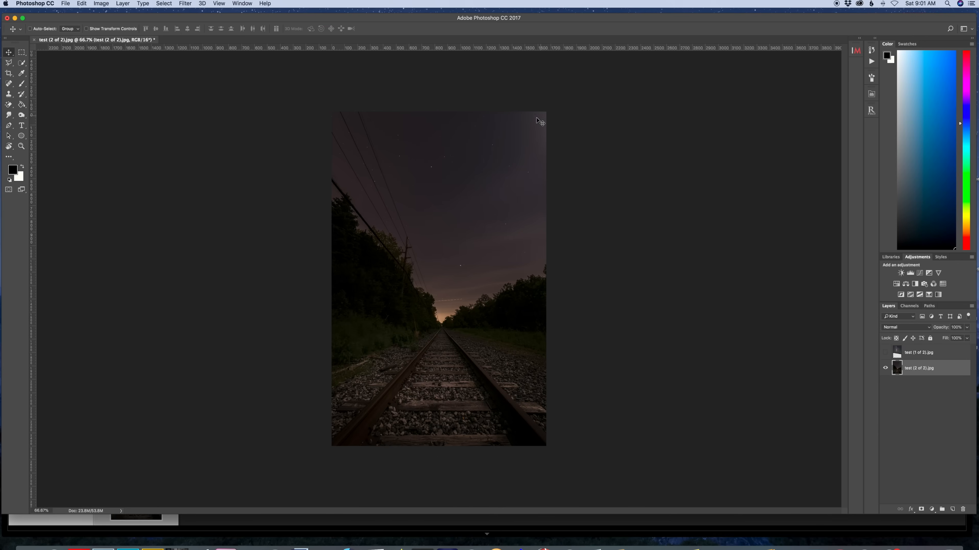
Show the Milky Way layer again and duplicate both the Milky Way and railroad layers.
click(885, 353)
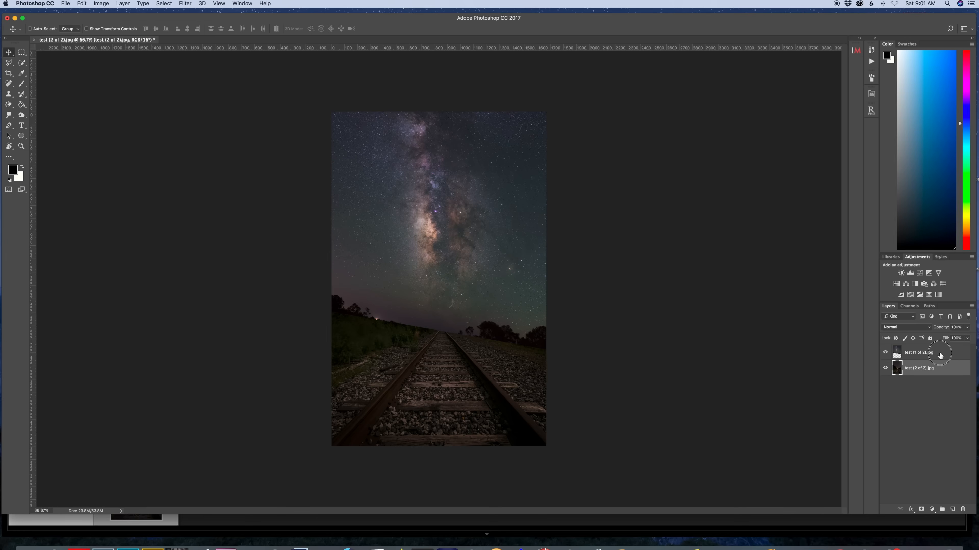
shift+click(929, 354)
drag(935, 354, 952, 509)
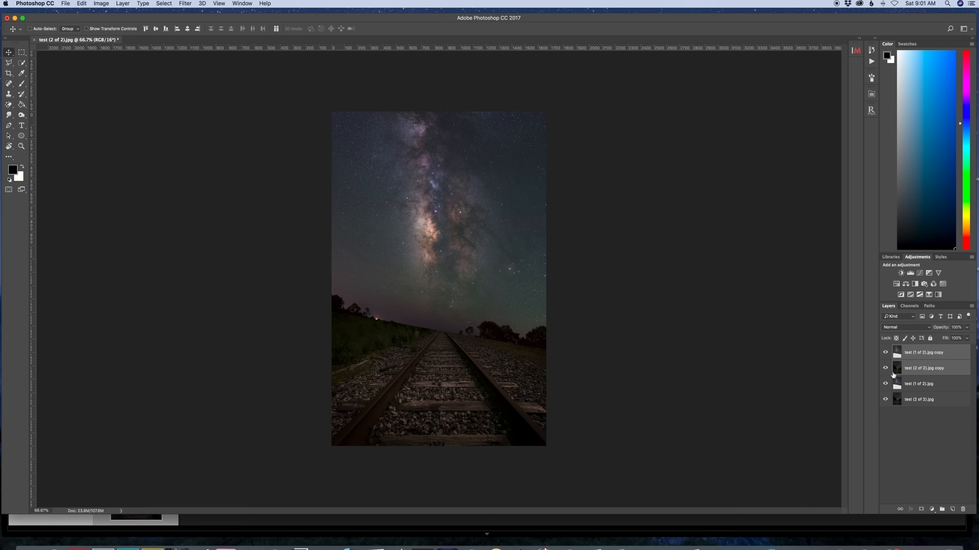
Place the copied Milky Way layer beneath the copied railroad layer and add a layer mask to the railroad copy.
click(937, 382)
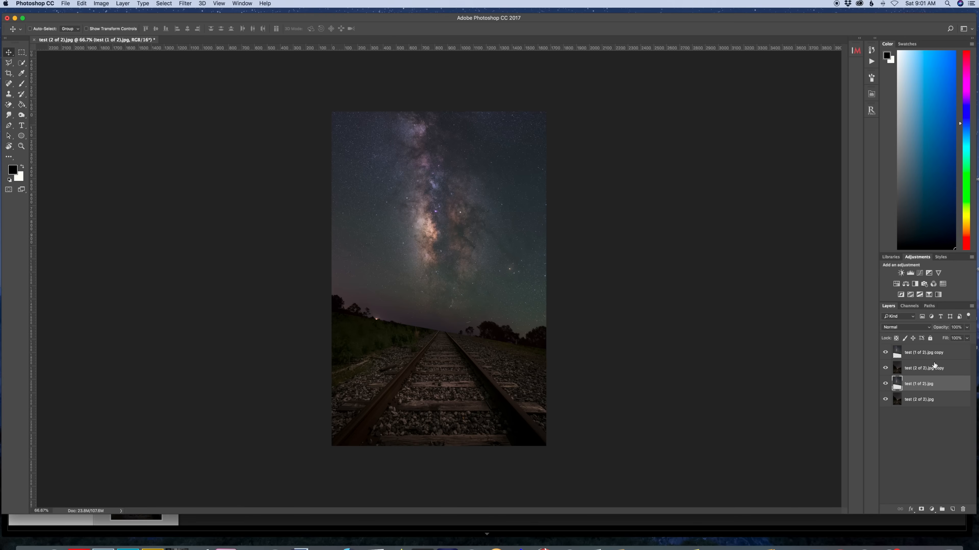
click(932, 371)
click(947, 355)
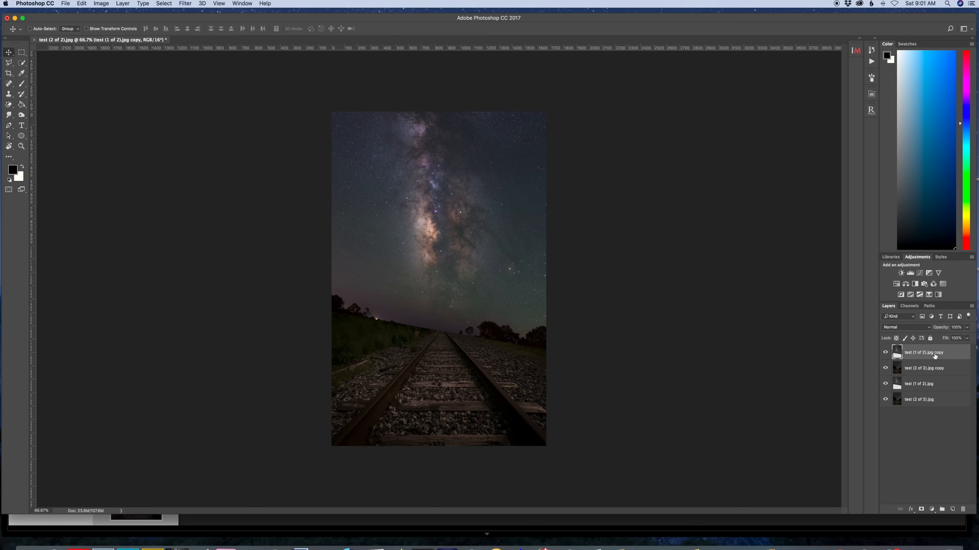
drag(934, 355, 932, 370)
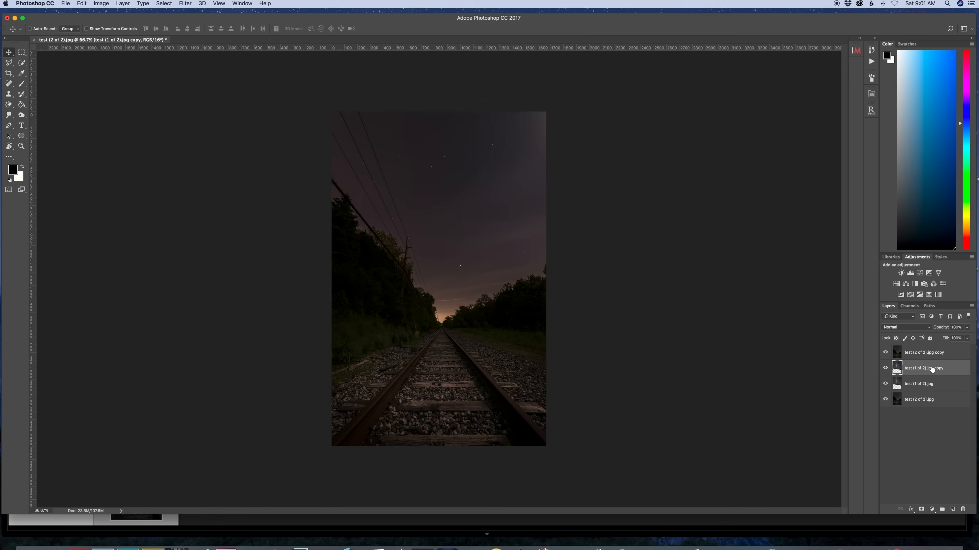
click(935, 356)
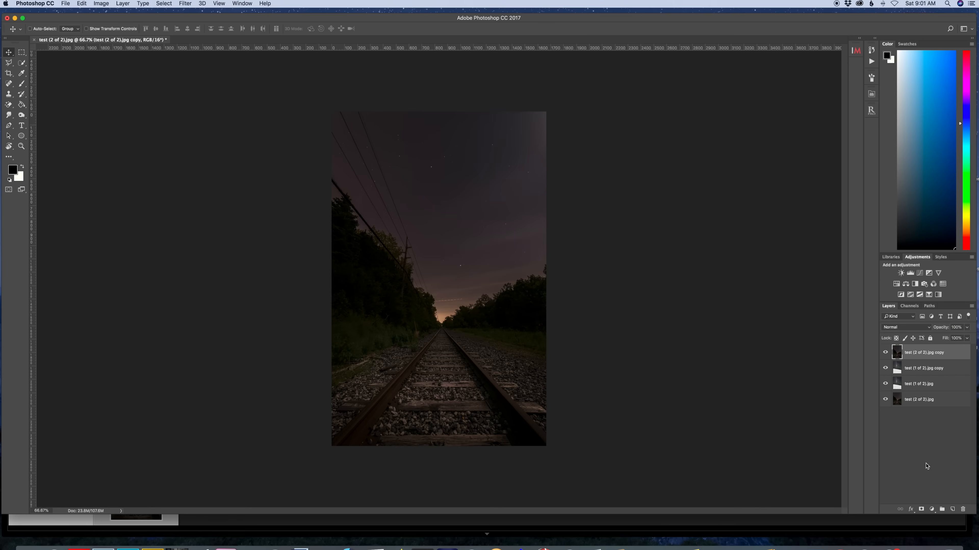
click(921, 509)
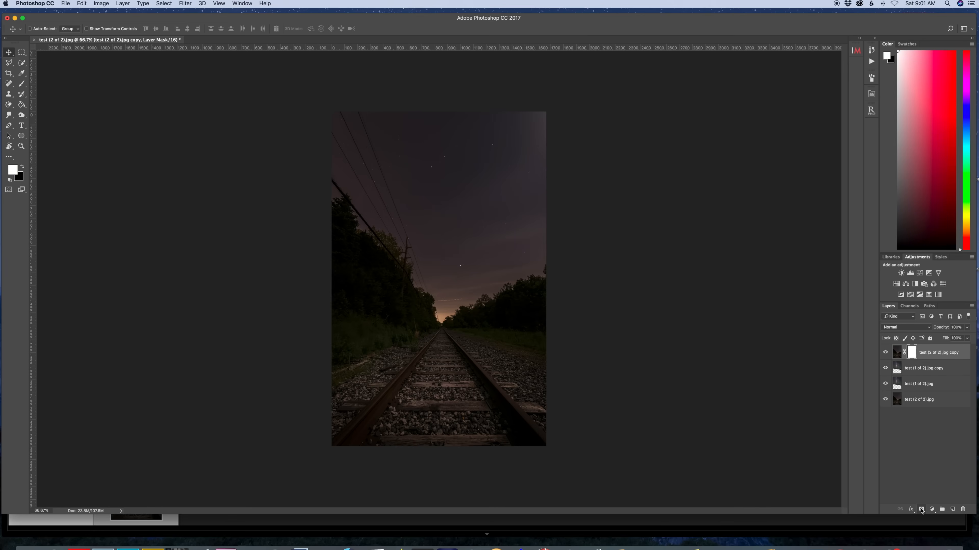
Mask out the open sky on the railroad copy, painting black with a hard brush at 100% opacity and using the mask overlay.
click(21, 84)
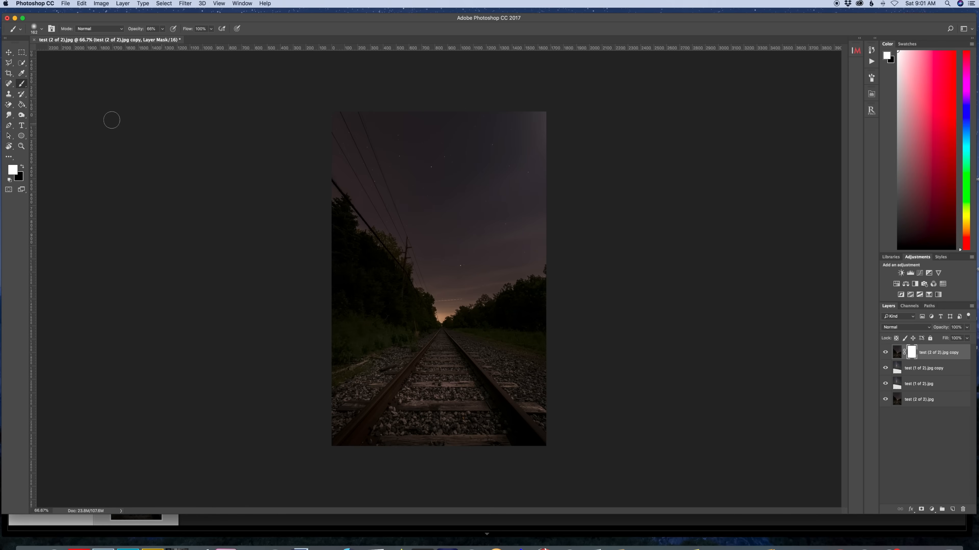
click(22, 167)
drag(162, 28, 200, 40)
click(211, 29)
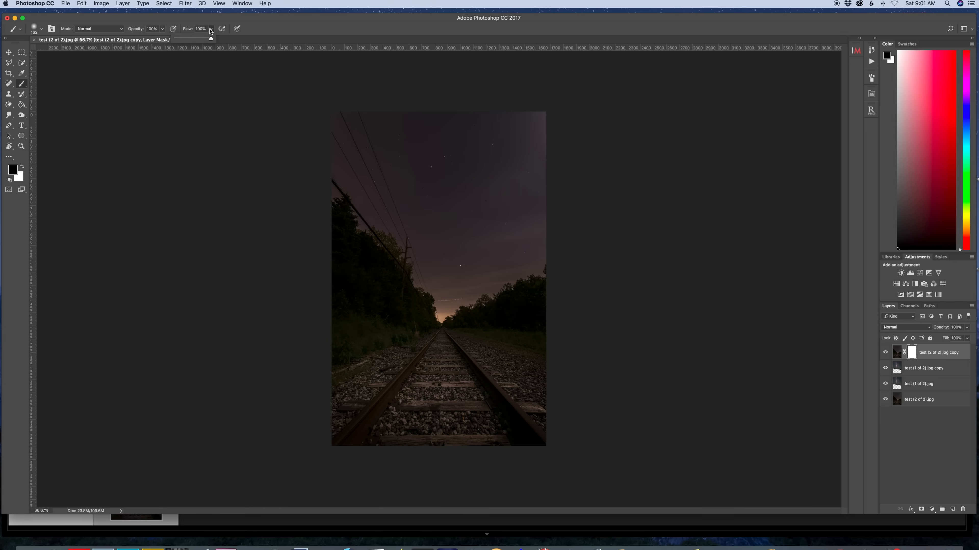
click(38, 31)
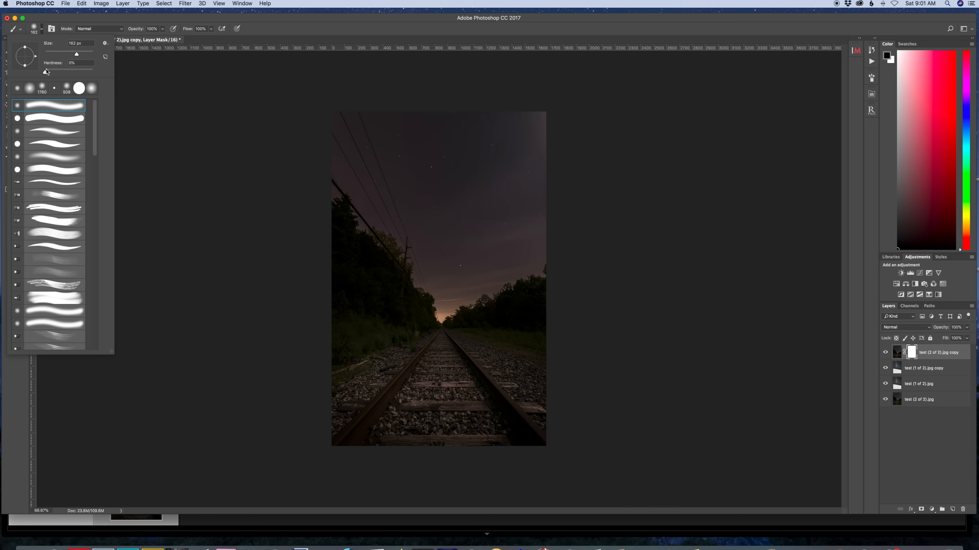
mouse_move(438, 113)
mouse_down()
mouse_move(459, 168)
mouse_move(439, 126)
mouse_move(498, 137)
mouse_move(512, 114)
mouse_move(451, 123)
mouse_move(546, 122)
mouse_move(378, 114)
mouse_move(459, 276)
mouse_move(557, 227)
mouse_move(461, 247)
mouse_move(540, 215)
mouse_move(454, 265)
mouse_move(533, 212)
mouse_move(459, 222)
mouse_move(567, 198)
mouse_move(449, 201)
mouse_move(446, 209)
mouse_move(411, 125)
mouse_move(410, 157)
mouse_move(439, 198)
mouse_move(452, 179)
mouse_move(454, 124)
mouse_move(475, 191)
mouse_move(517, 136)
mouse_move(526, 197)
mouse_move(555, 150)
mouse_move(537, 191)
mouse_move(534, 152)
mouse_move(502, 177)
mouse_move(527, 166)
mouse_up()
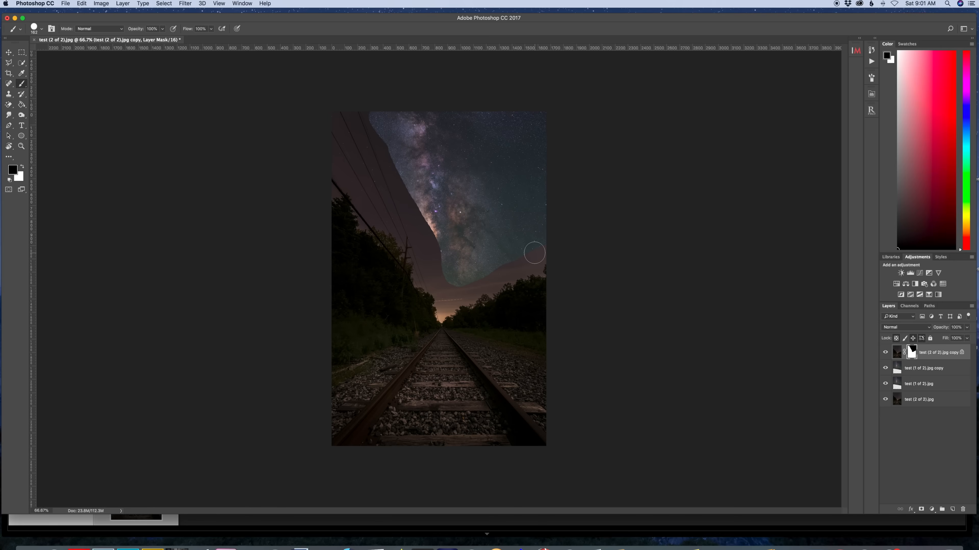
key(backslash)
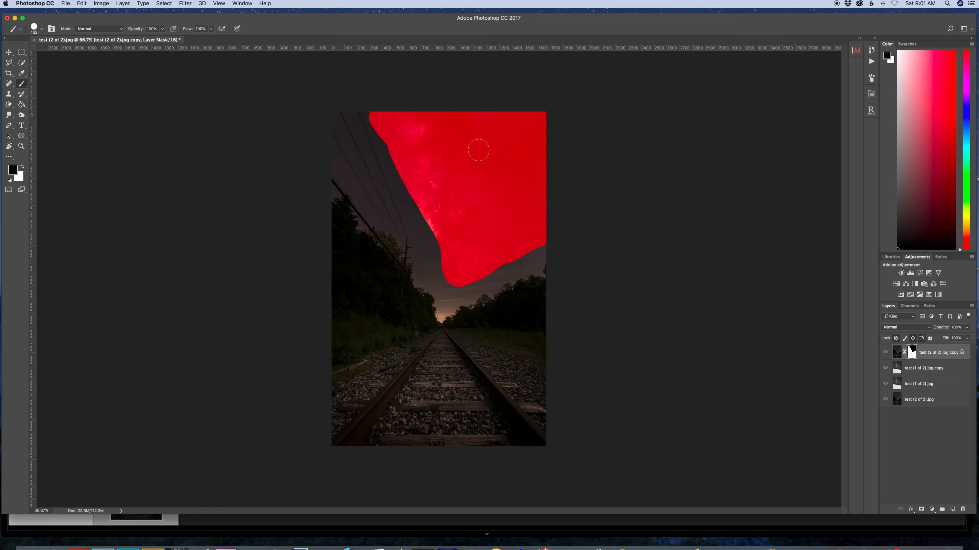
mouse_move(448, 275)
mouse_down()
mouse_move(379, 121)
mouse_move(377, 135)
mouse_move(449, 299)
mouse_move(544, 246)
mouse_move(492, 267)
mouse_up()
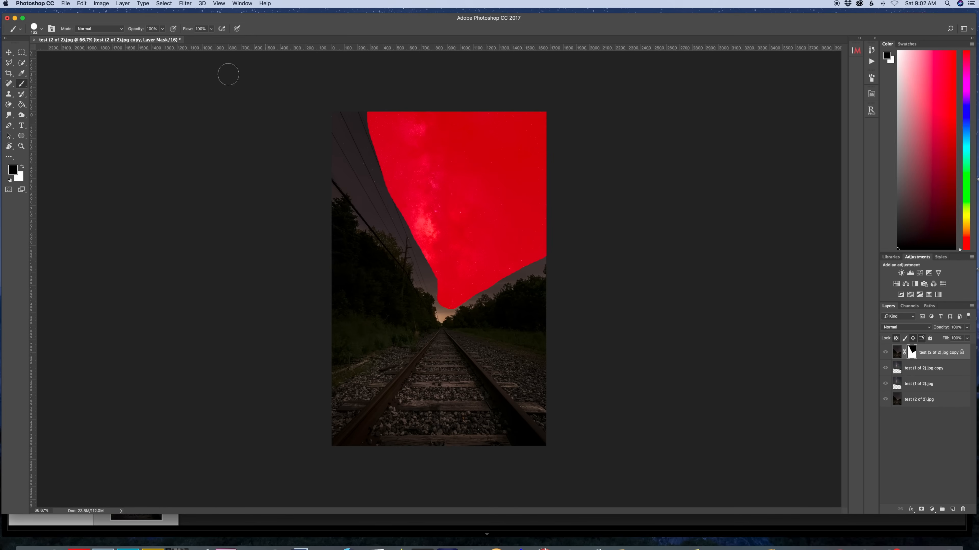
Mask out the sky between the power lines and close to the right treeline with a 78 px black brush, and hide the mask overlay.
click(42, 29)
drag(61, 53, 63, 54)
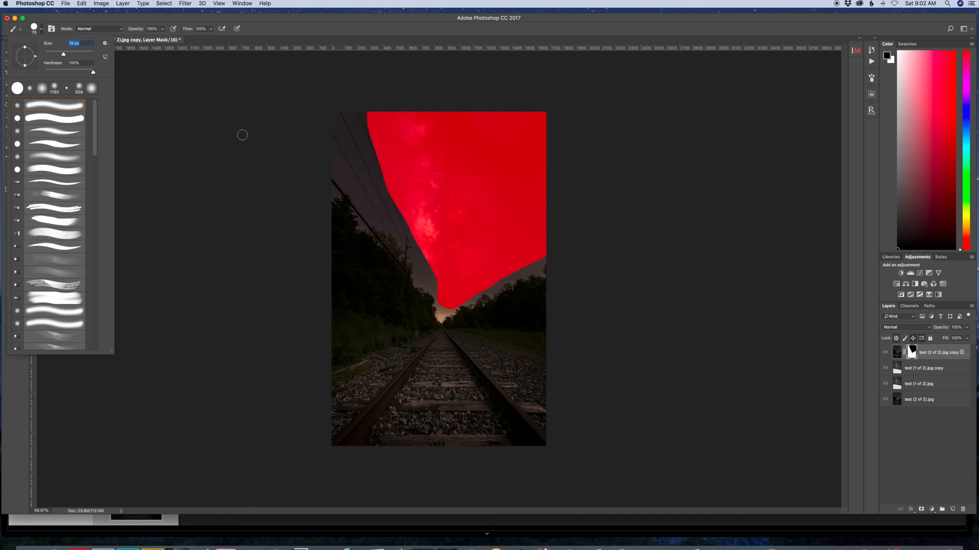
mouse_move(374, 217)
mouse_down()
mouse_move(324, 144)
mouse_move(353, 153)
mouse_move(370, 192)
mouse_up()
drag(350, 115, 372, 166)
key(backslash)
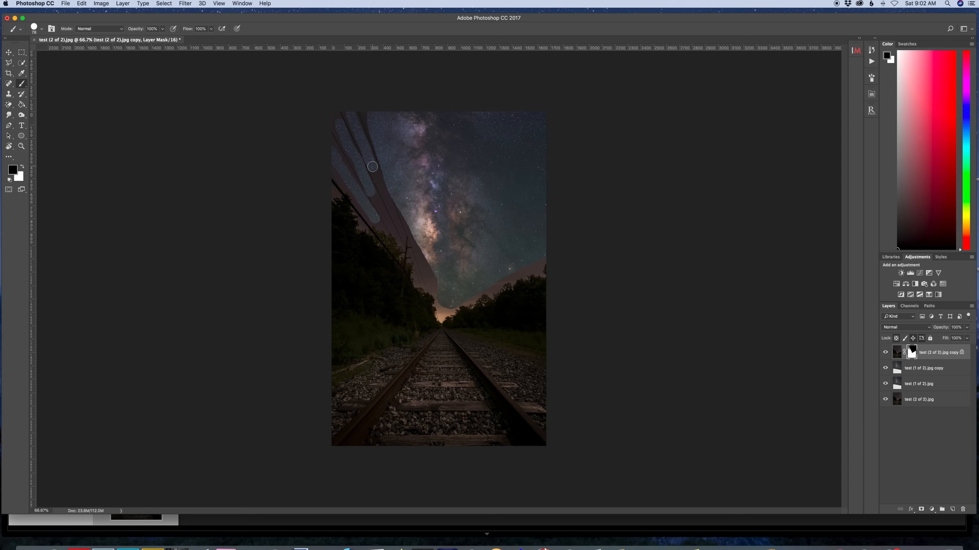
mouse_move(440, 311)
mouse_down()
mouse_move(423, 246)
mouse_move(443, 312)
mouse_move(540, 257)
mouse_up()
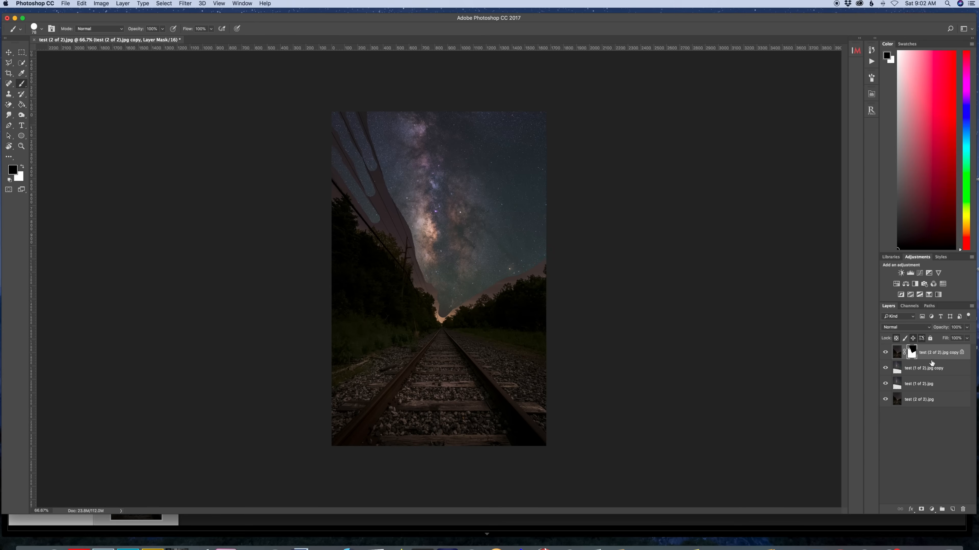
Open the railroad copy's layer mask in Select and Mask and reduce the Refine Edge brush size.
right_click(913, 354)
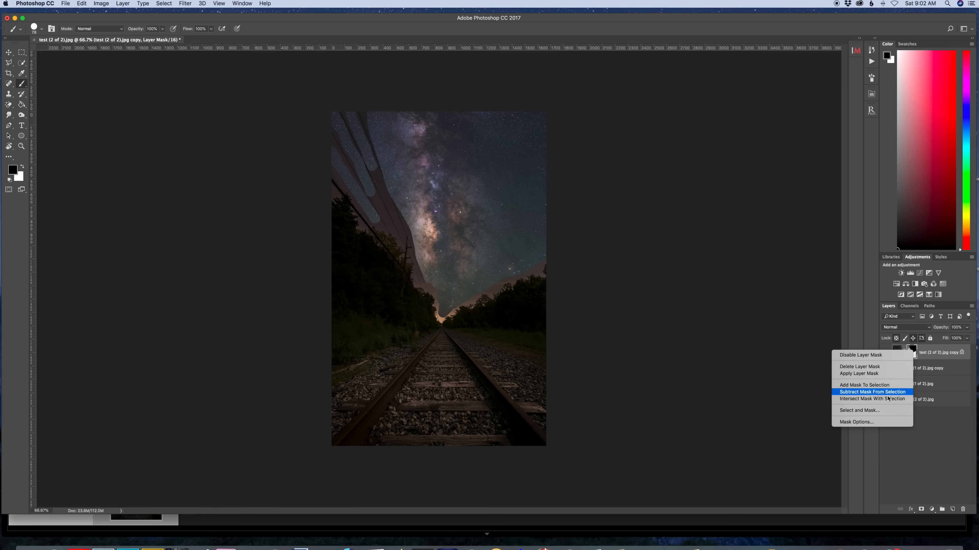
click(889, 413)
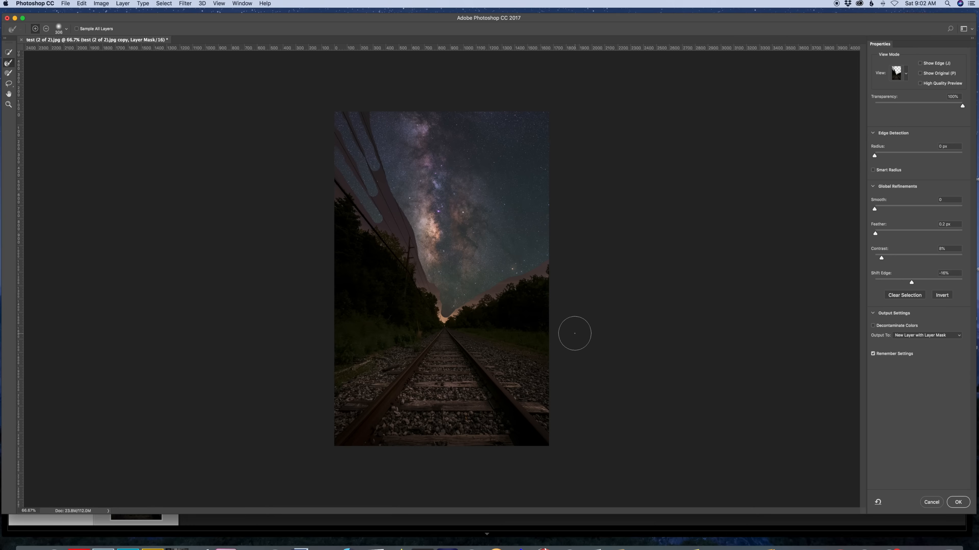
click(66, 30)
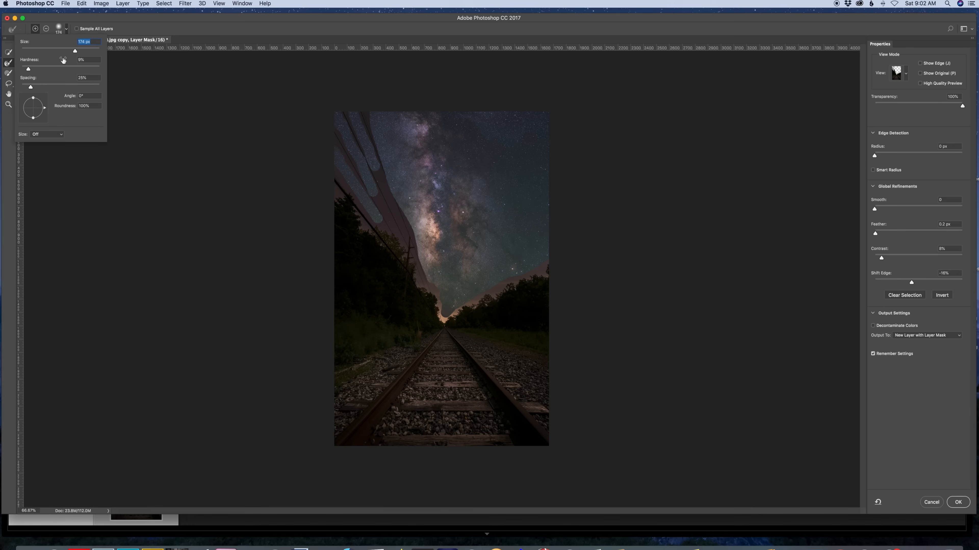
drag(29, 71, 67, 51)
Set the mask's edge detection radius to 1 px, contrast to 15% and shift edge to -5%.
click(875, 156)
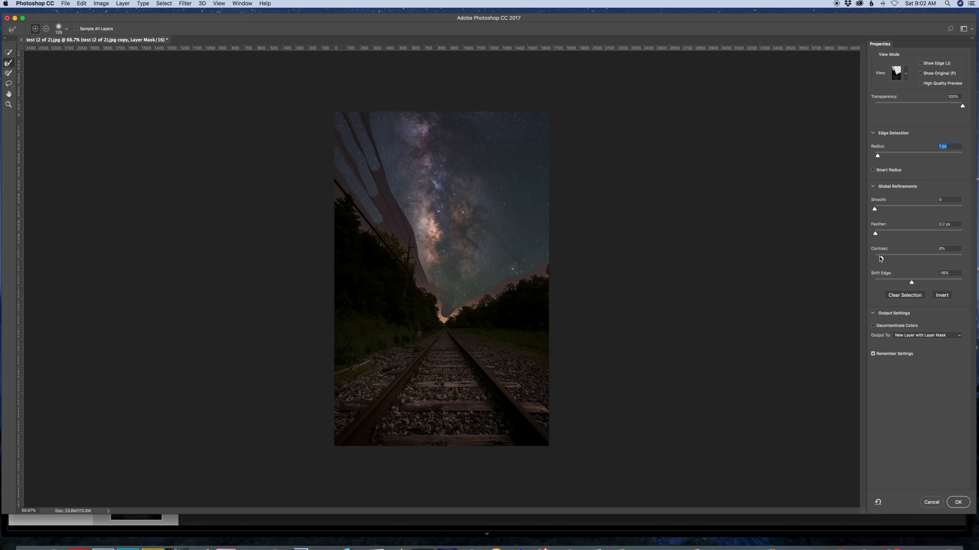
drag(883, 259, 886, 260)
click(876, 234)
drag(916, 284, 913, 284)
Brush Refine Edge along both treelines, the utility pole and the power lines to clear the leftover sky.
mouse_move(471, 299)
mouse_down()
mouse_move(444, 316)
mouse_move(473, 303)
mouse_up()
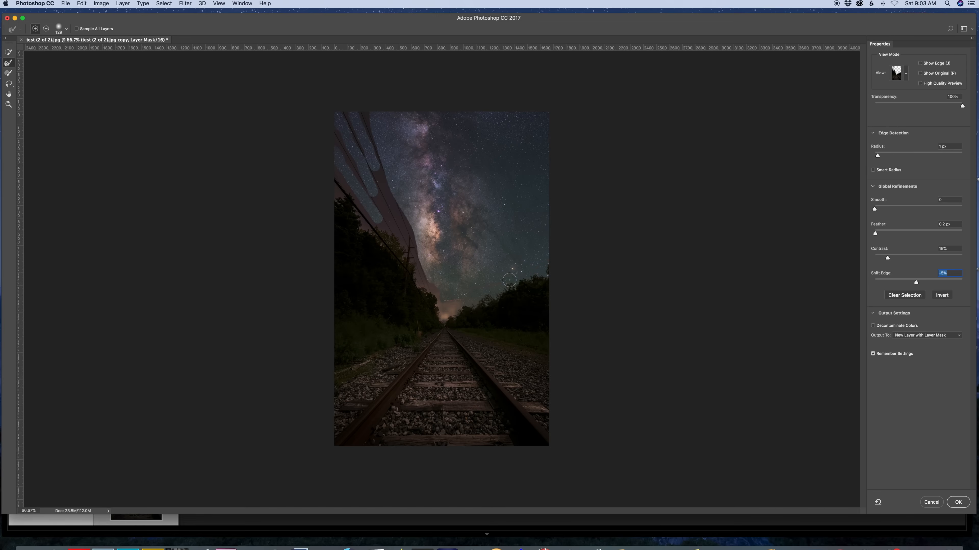
mouse_move(426, 284)
mouse_down()
mouse_move(404, 223)
mouse_move(403, 259)
mouse_up()
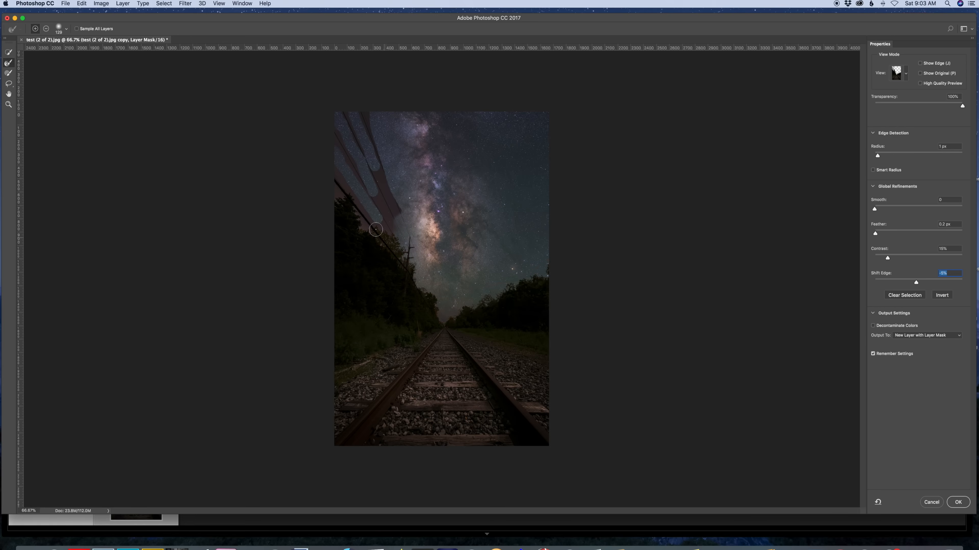
mouse_move(376, 230)
mouse_down()
mouse_move(332, 195)
mouse_move(337, 165)
mouse_move(349, 176)
mouse_move(340, 134)
mouse_move(362, 131)
mouse_up()
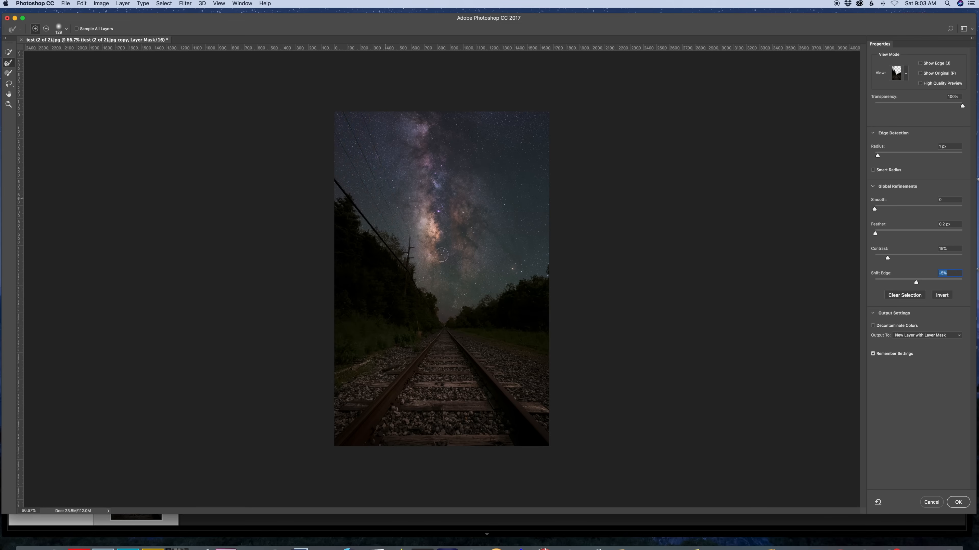
Fine-tune the mask edge with contrast 11%, shift edge -7% and a slight feather adjustment, and enable Decontaminate Colors.
key(super+plus)
key(super+plus)
key(super+plus)
scroll(458, 230, down, 5)
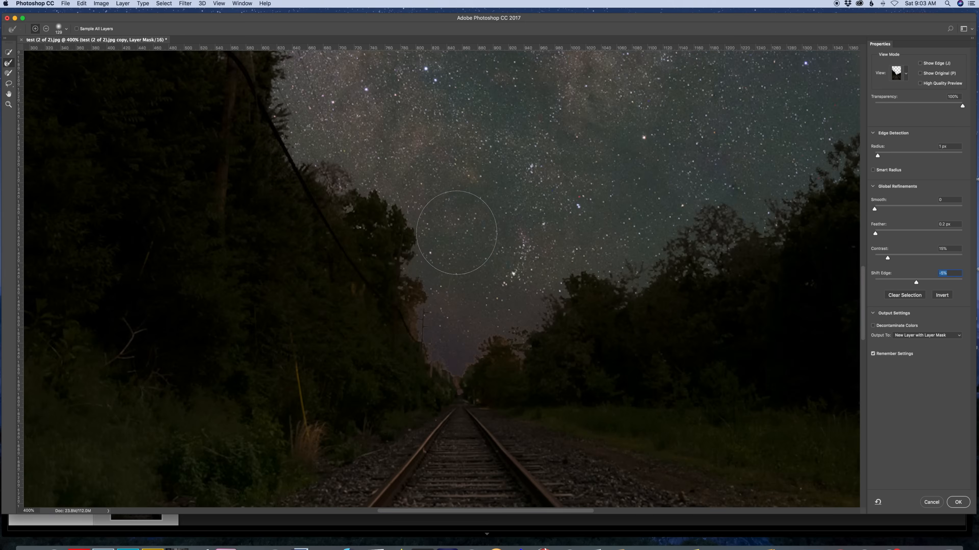
scroll(468, 236, right, 5)
scroll(542, 194, right, 3)
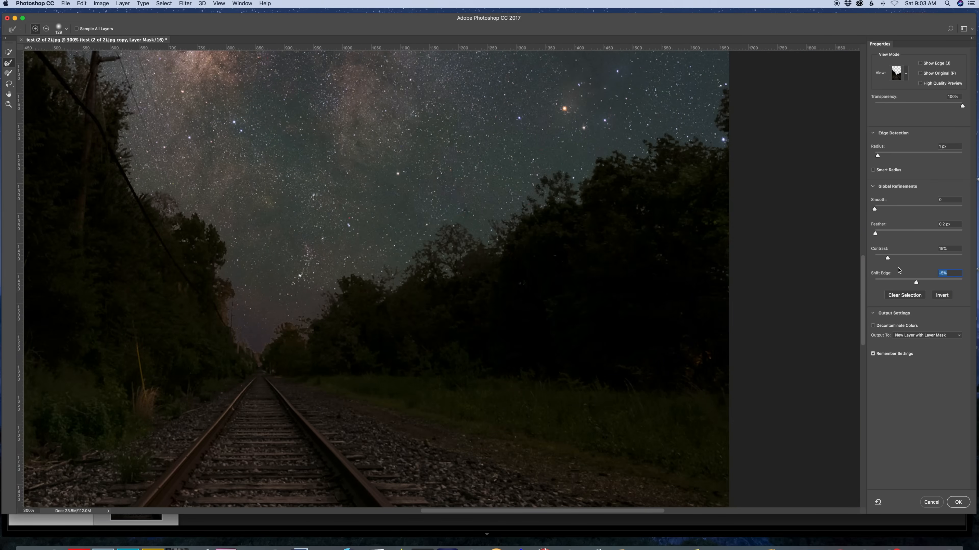
drag(929, 257, 915, 283)
drag(875, 233, 875, 236)
click(873, 325)
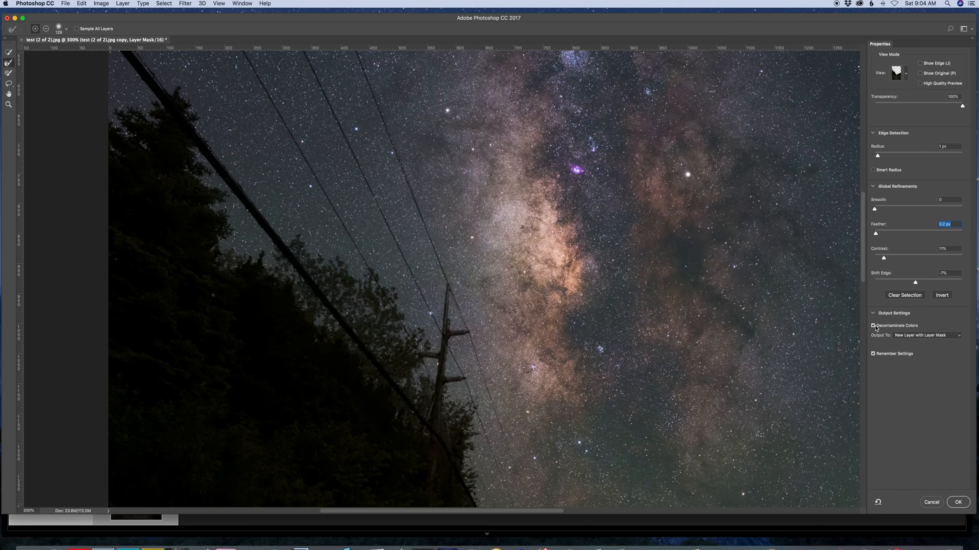
Check the refined treeline edges and output the result as a new layer with a layer mask.
scroll(670, 382, down, 9)
scroll(638, 391, right, 5)
scroll(639, 391, up, 1)
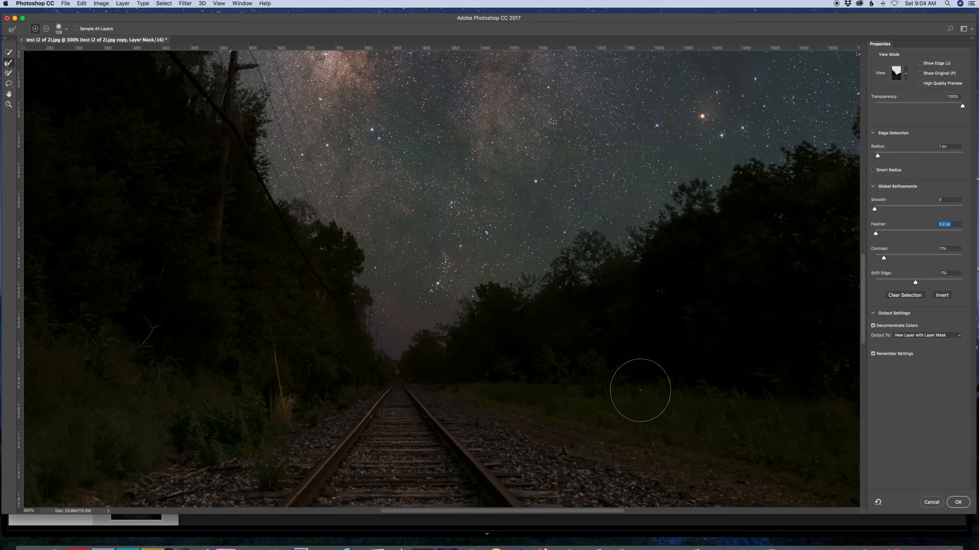
scroll(640, 391, right, 5)
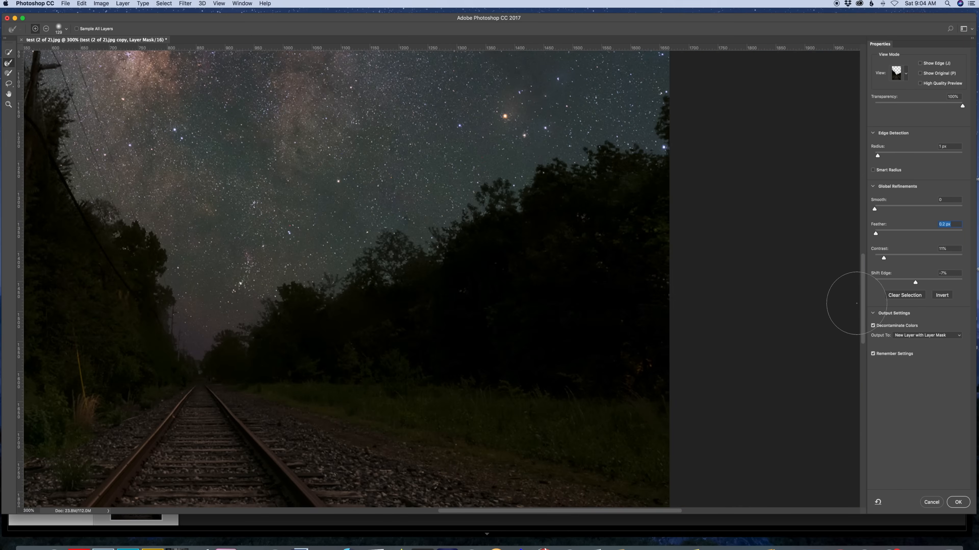
scroll(856, 304, left, 5)
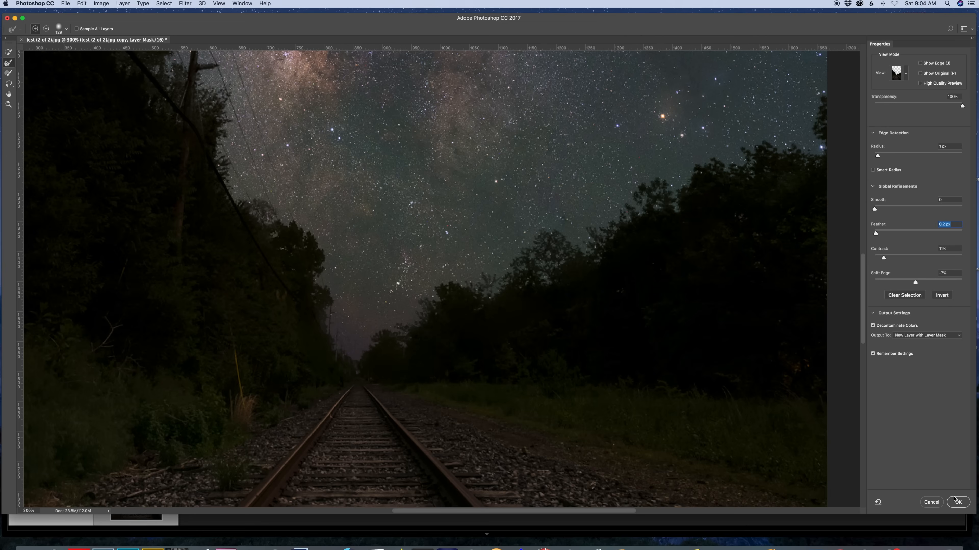
click(958, 502)
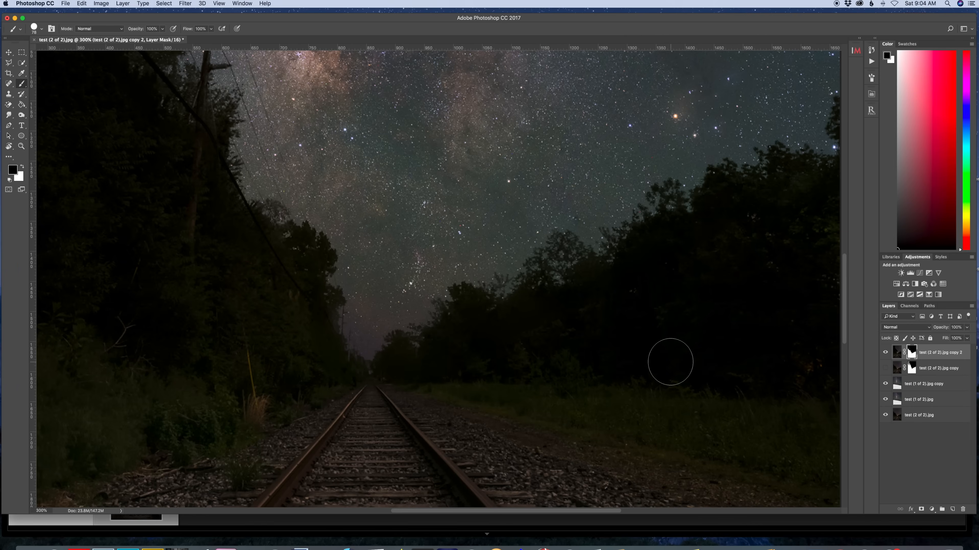
Move the earlier masked railroad copy beneath the Milky Way layers, directly above the original railroad layer.
drag(894, 370, 898, 407)
key(super+minus)
key(super+minus)
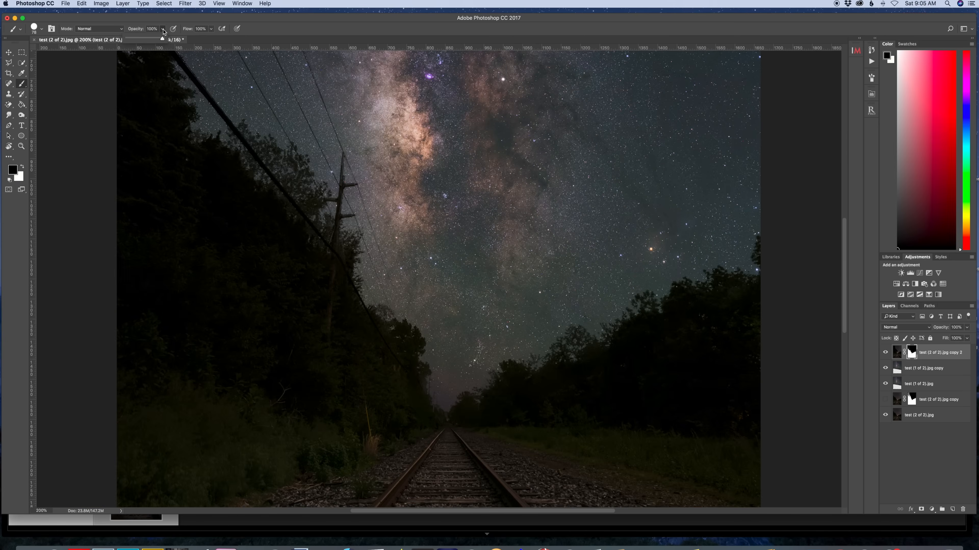
Paint white on the new layer's mask along the treeline with a large brush at 0% hardness and 4% opacity.
click(162, 30)
click(163, 29)
drag(163, 38, 132, 41)
click(43, 31)
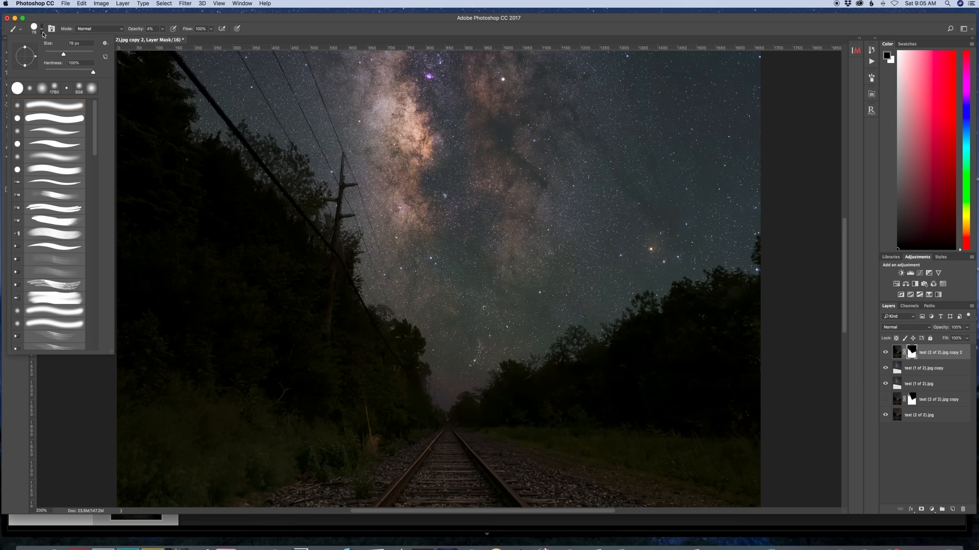
mouse_move(73, 72)
mouse_down()
mouse_move(39, 71)
mouse_move(88, 54)
mouse_up()
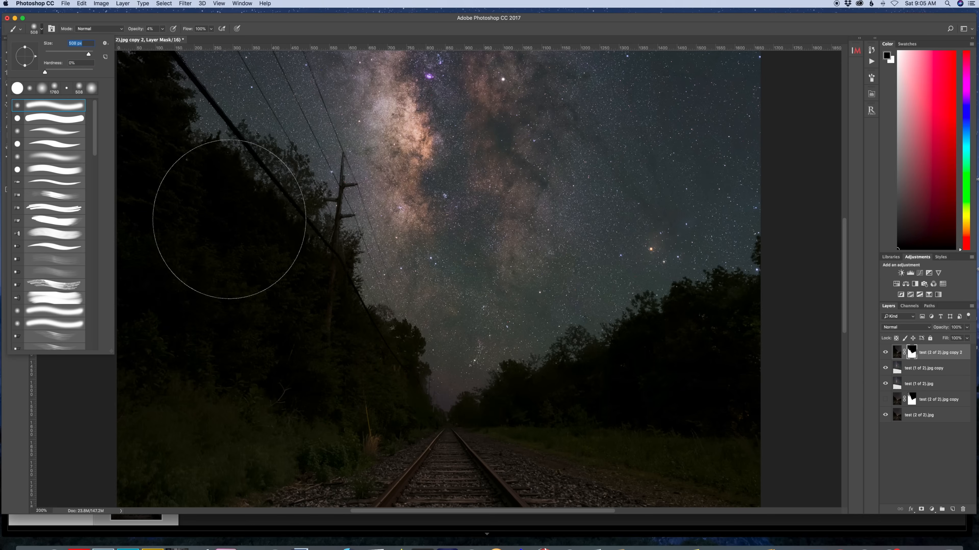
click(104, 22)
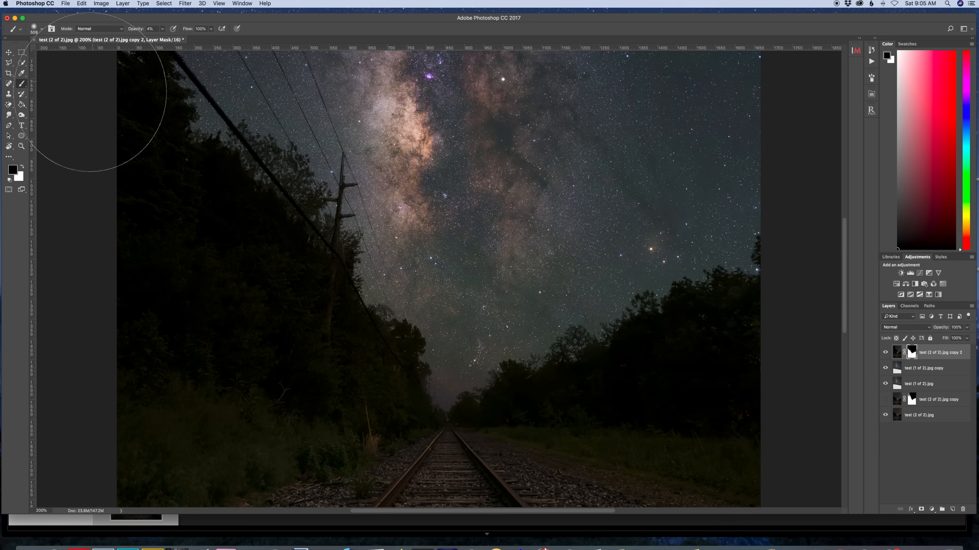
key(x)
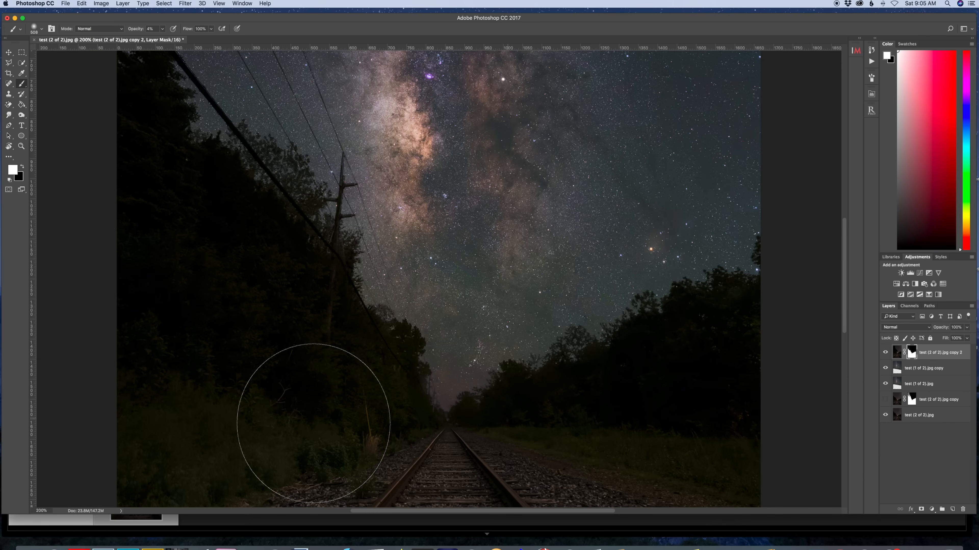
scroll(540, 386, right, 8)
mouse_move(532, 322)
mouse_down()
mouse_move(524, 308)
mouse_move(377, 368)
mouse_move(584, 306)
mouse_move(296, 372)
mouse_move(550, 339)
mouse_move(373, 369)
mouse_up()
Outline the middle power line with the Polygonal Lasso, from the photo's upper edge down to the utility pole and back.
scroll(451, 365, left, 3)
scroll(449, 366, up, 5)
scroll(449, 366, left, 7)
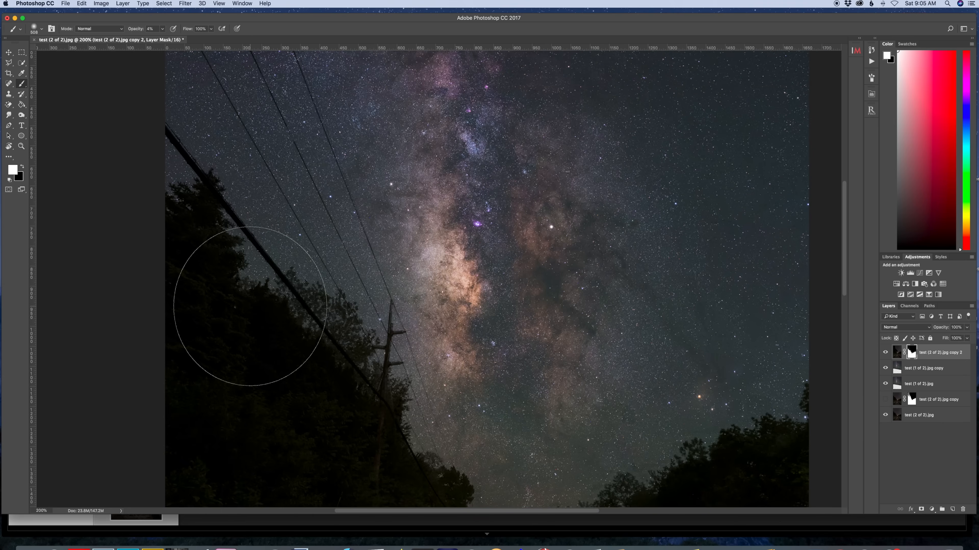
key(super+equal)
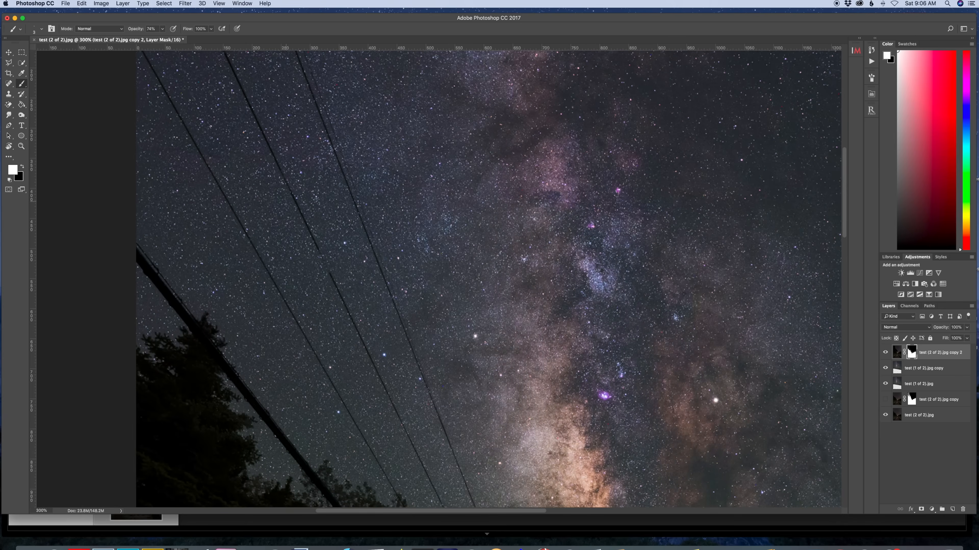
scroll(290, 214, up, 8)
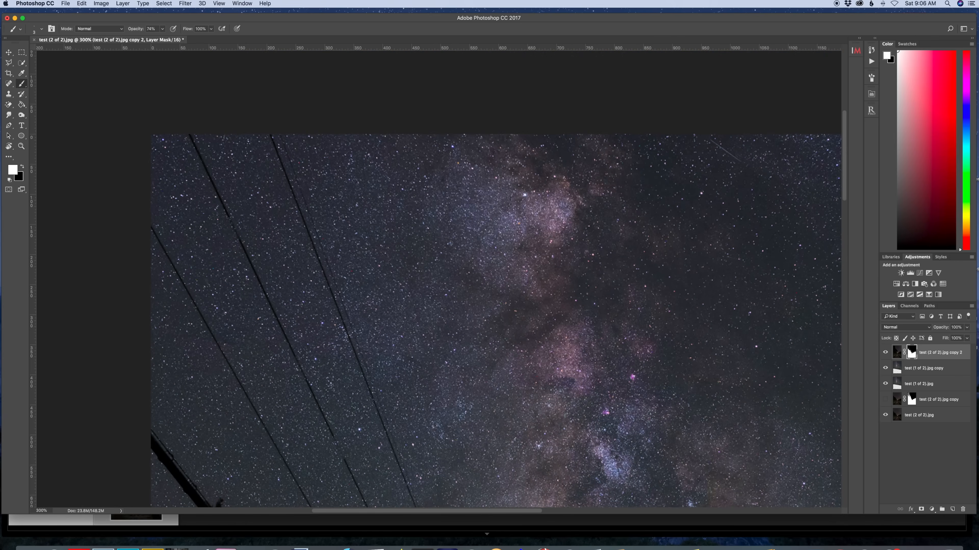
click(9, 64)
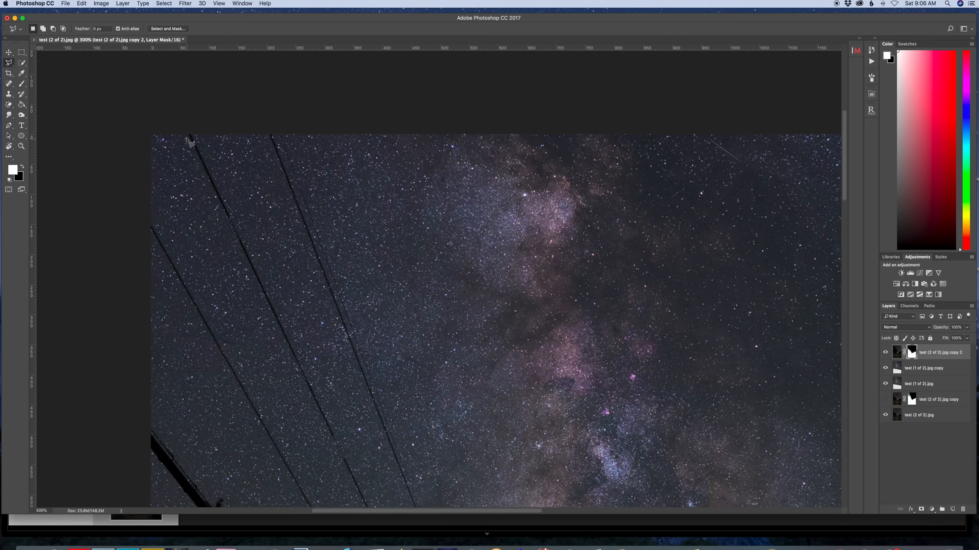
click(186, 133)
scroll(309, 383, down, 10)
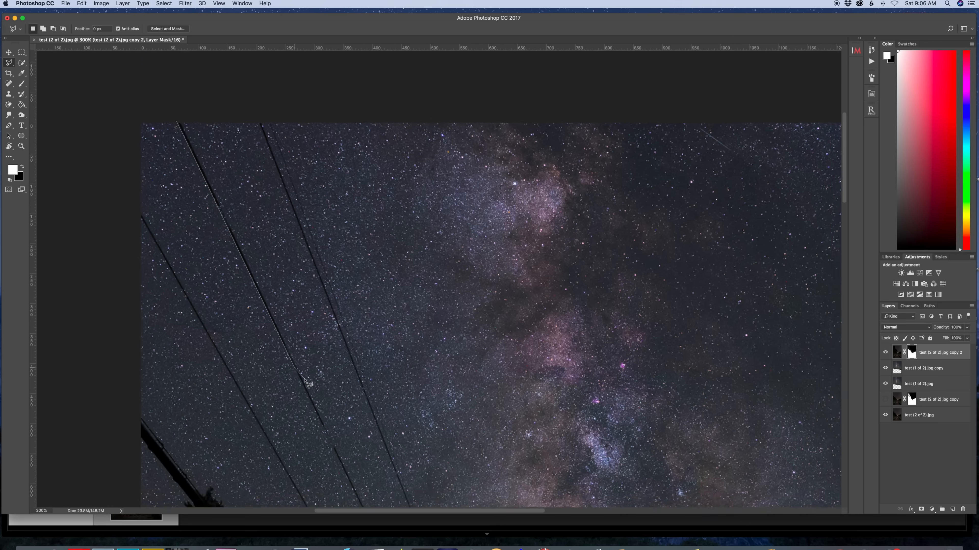
scroll(348, 358, down, 7)
scroll(354, 370, right, 3)
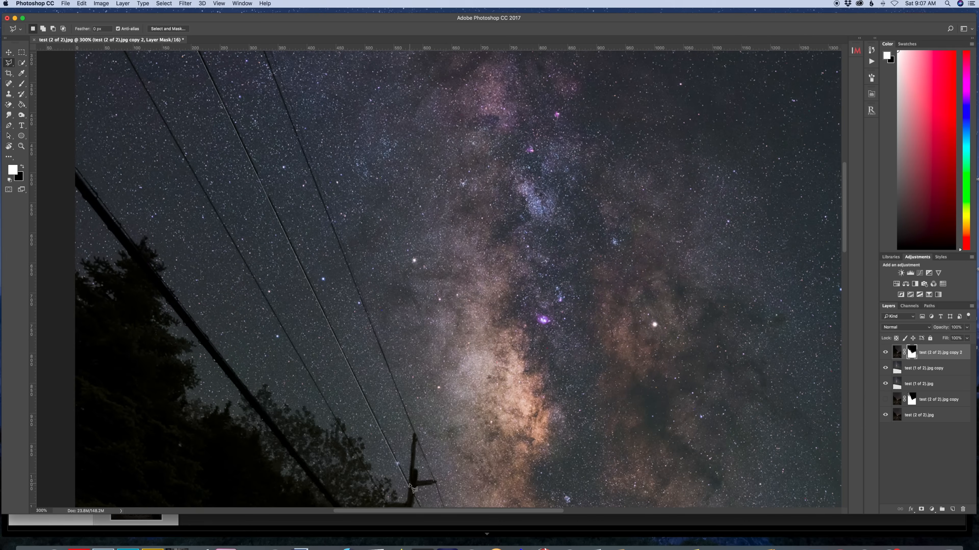
click(396, 454)
scroll(201, 239, up, 12)
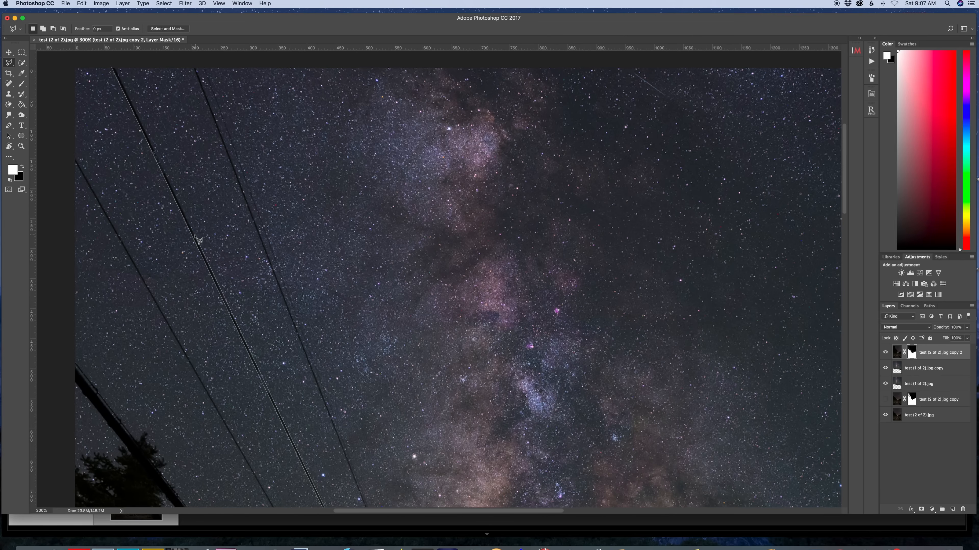
scroll(195, 236, up, 8)
click(115, 184)
Paint white on the mask inside the selection to restore the middle power line, and deselect.
key(b)
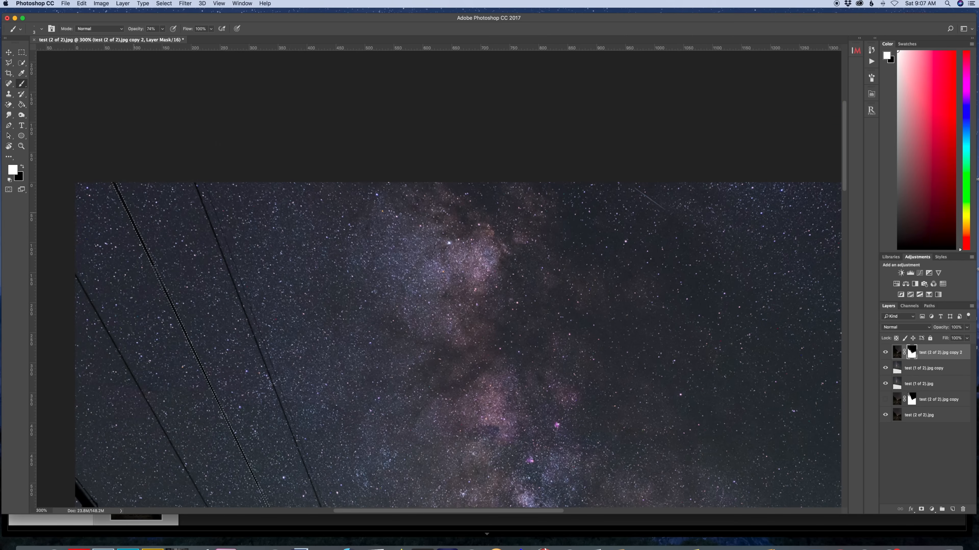
scroll(197, 371, down, 20)
key(super+d)
scroll(300, 280, up, 13)
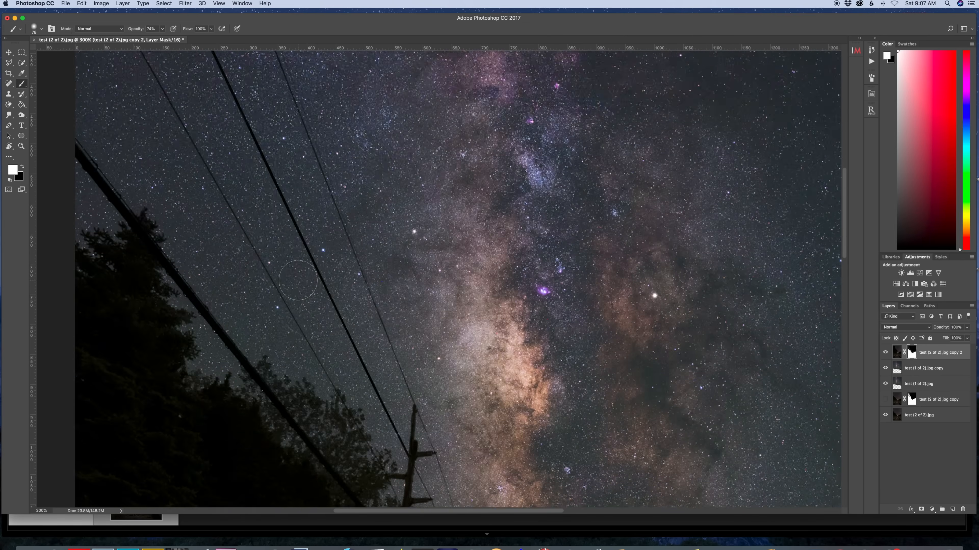
Outline the leftmost of the three thin power lines with the Polygonal Lasso, down to where it meets the treetops.
scroll(300, 280, left, 9)
key(l)
click(218, 85)
scroll(420, 400, down, 17)
click(477, 270)
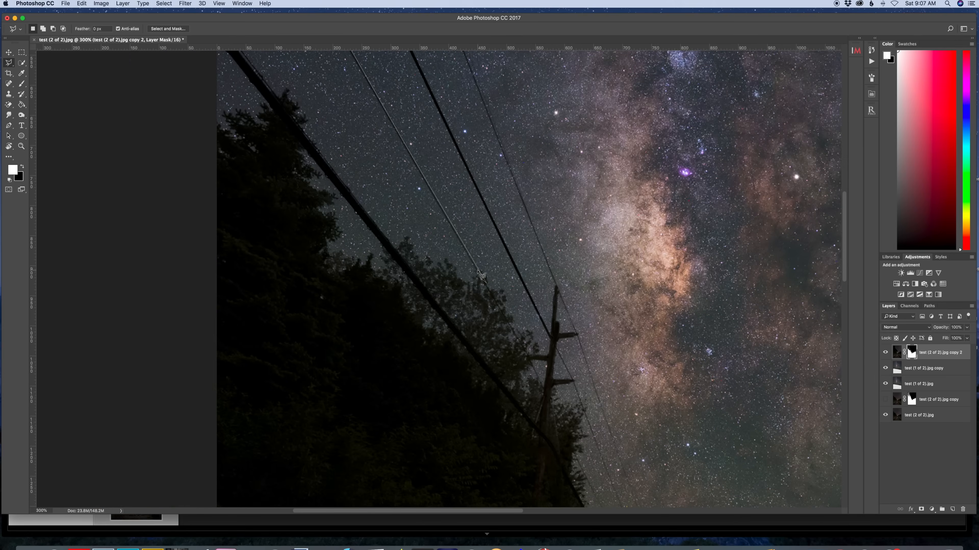
click(478, 269)
scroll(454, 238, up, 20)
click(229, 251)
Brush white on the mask along the selected leftmost thin power line to restore it, and clear the selection.
key(b)
drag(228, 262, 297, 364)
scroll(297, 364, down, 9)
scroll(297, 364, down, 8)
drag(443, 366, 478, 428)
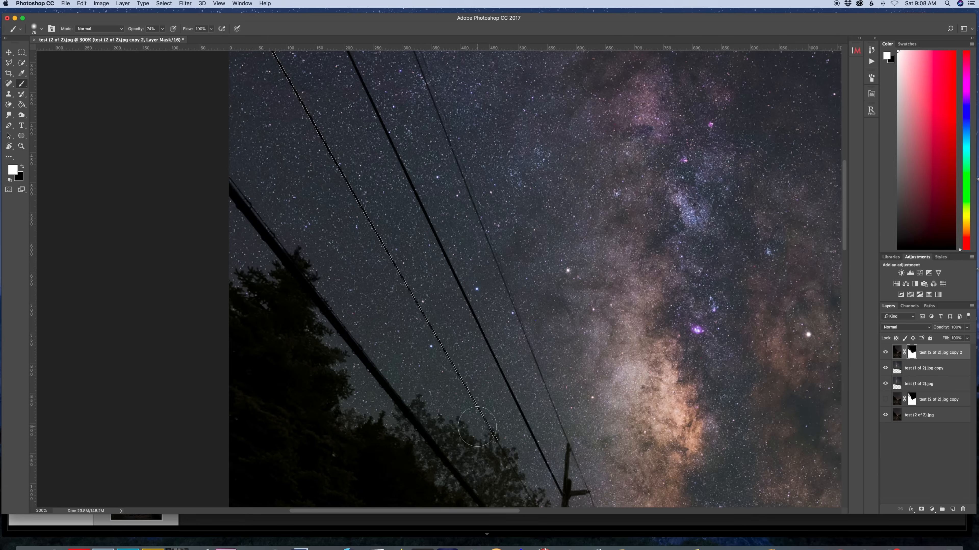
key(super+d)
Outline the rightmost power line with the Polygonal Lasso, from the photo's upper edge to the tip of the utility pole.
scroll(477, 428, up, 17)
key(l)
click(353, 163)
scroll(376, 219, down, 20)
click(576, 412)
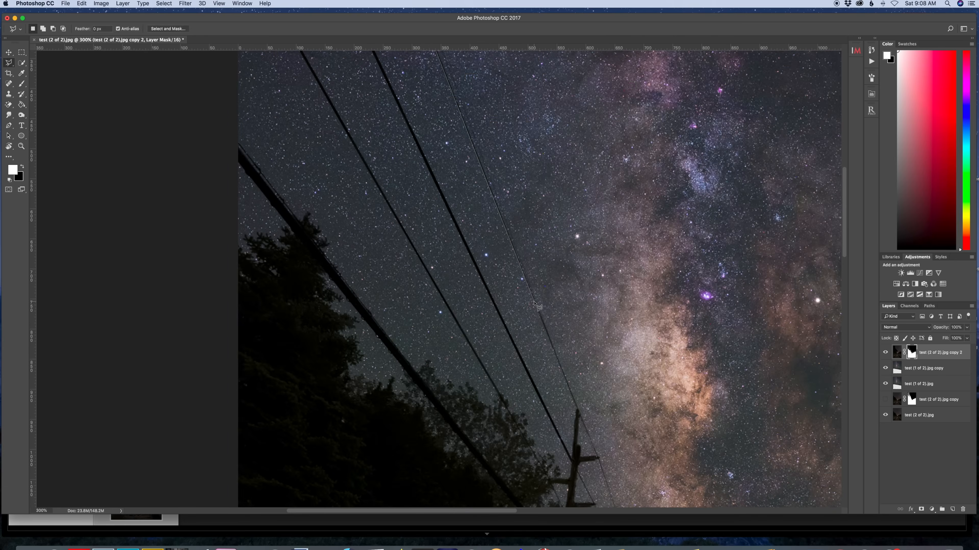
click(578, 412)
scroll(578, 411, up, 16)
click(355, 96)
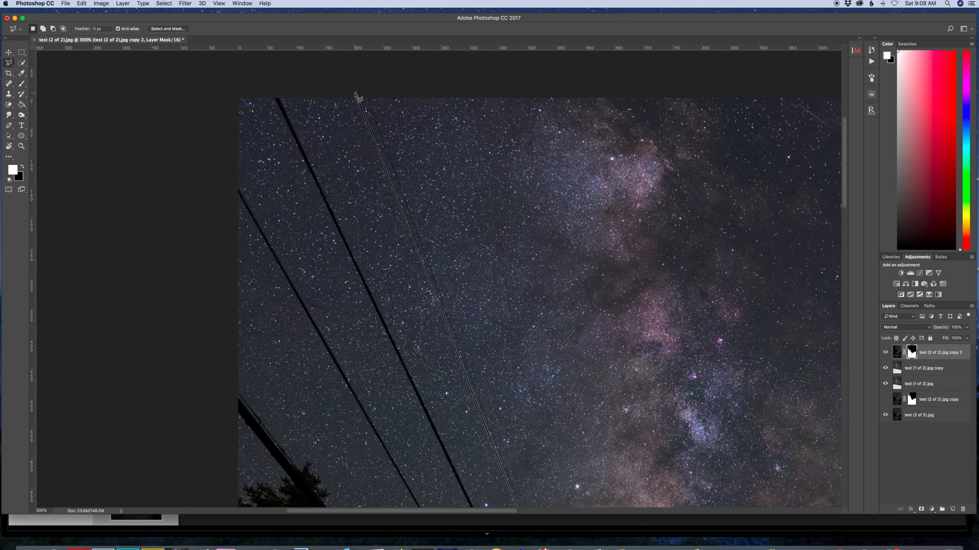
Restore the rightmost power line by painting white on the mask within the selection, and deselect.
key(b)
drag(358, 100, 435, 297)
scroll(436, 297, down, 12)
key(super+d)
Outline a thin strip just beside the rightmost power line with the Polygonal Lasso for an additional wire.
scroll(472, 270, up, 16)
key(l)
click(366, 151)
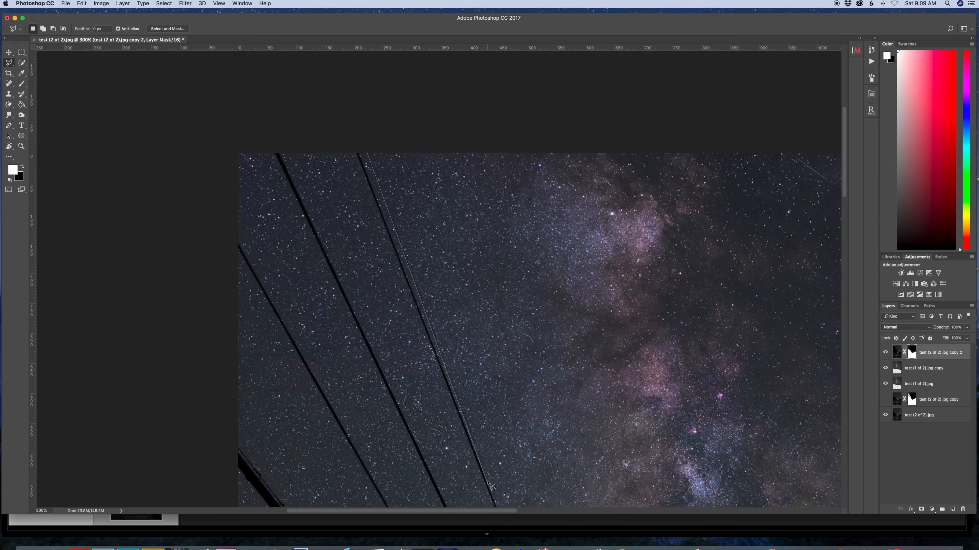
scroll(447, 366, down, 3)
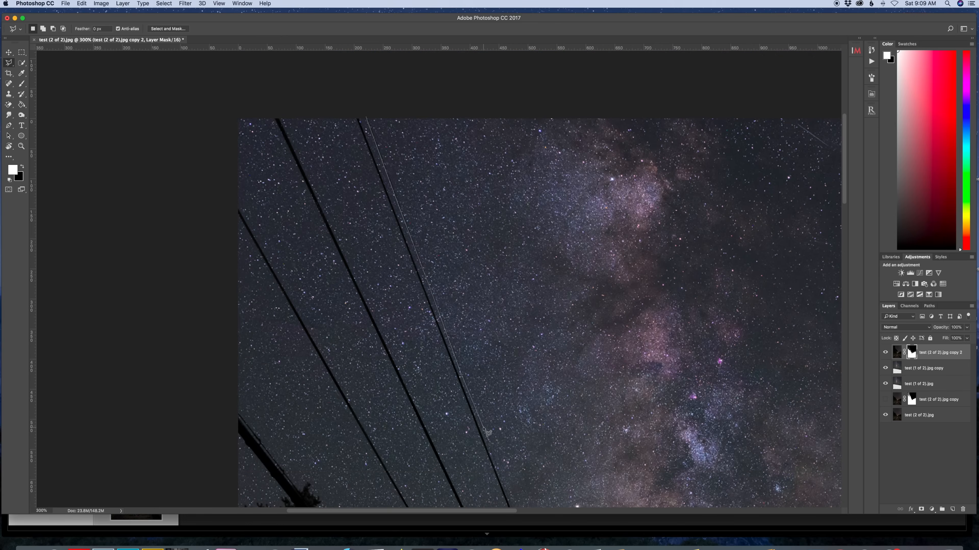
scroll(509, 489, down, 8)
scroll(478, 327, up, 16)
click(367, 237)
Paint white on the mask inside the thin strip to reveal the additional wire, and deselect.
key(b)
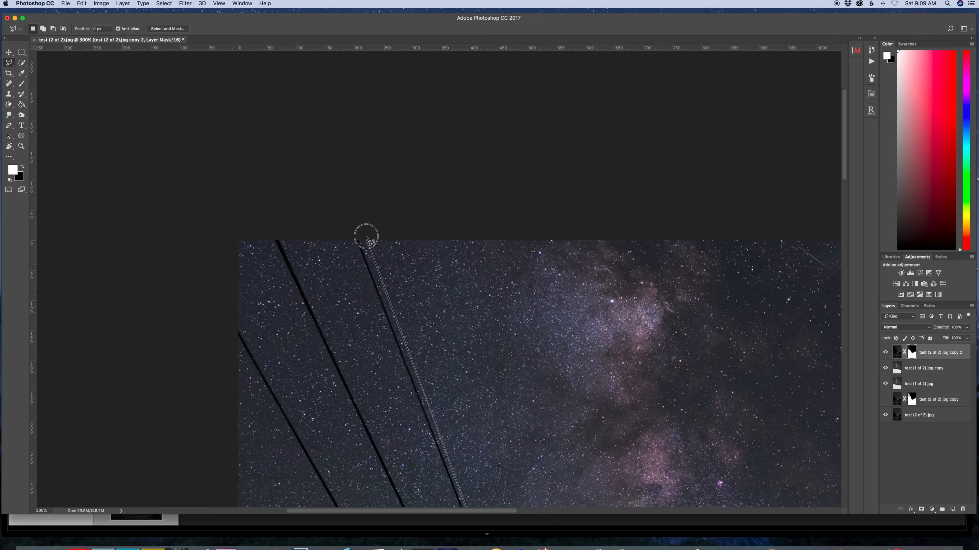
drag(366, 239, 435, 424)
scroll(289, 247, down, 18)
key(super+d)
Flatten the image, discarding the hidden layer, and make two copies of the Background layer.
key(super+minus)
key(super+minus)
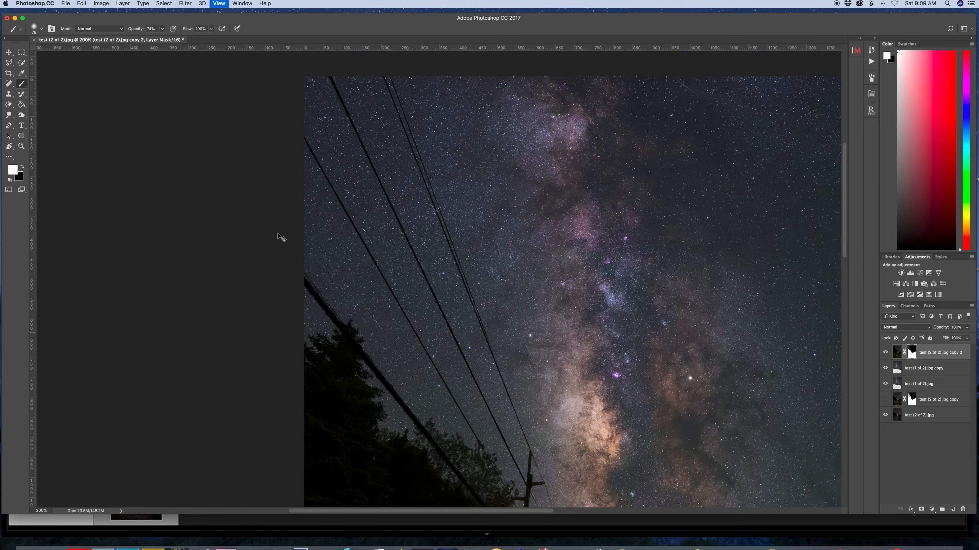
key(super+minus)
key(super+plus)
right_click(942, 354)
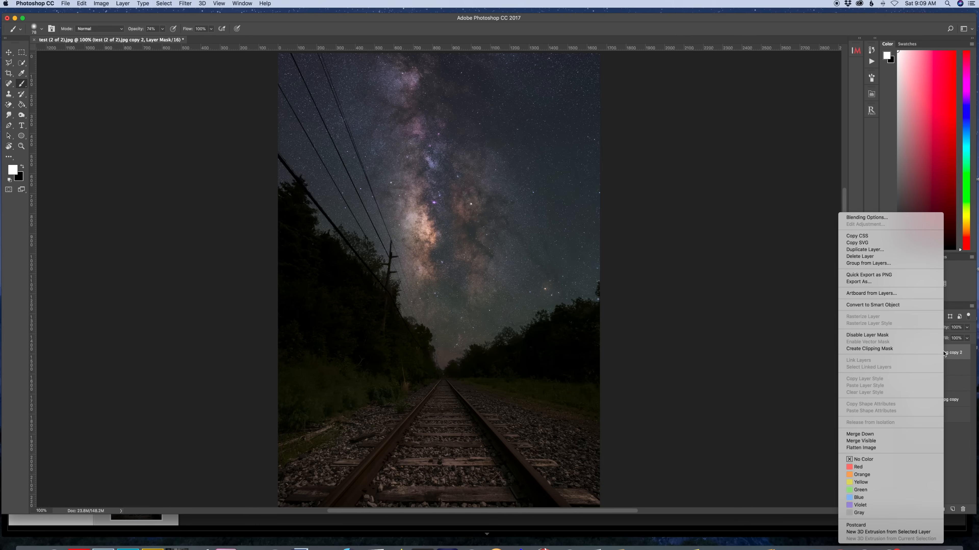
click(874, 448)
click(559, 177)
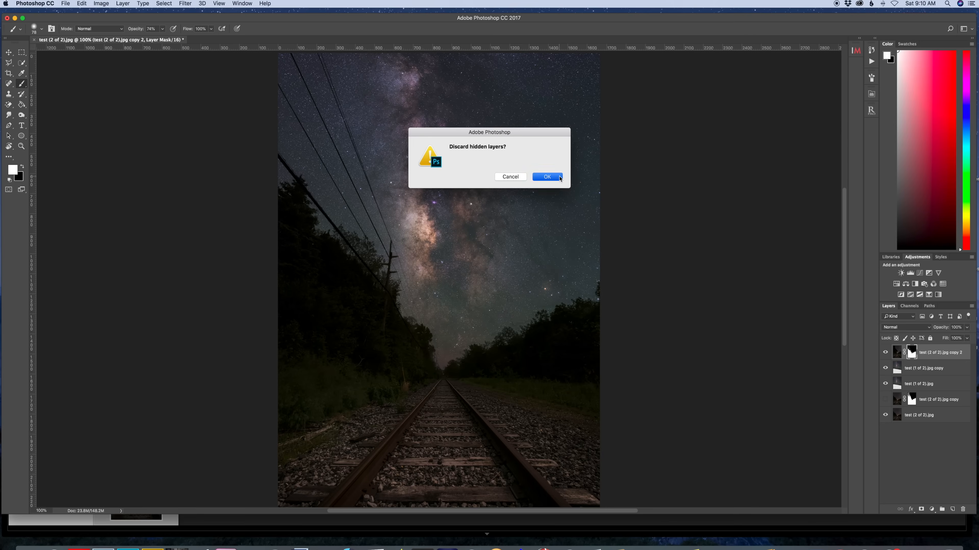
drag(929, 356, 952, 509)
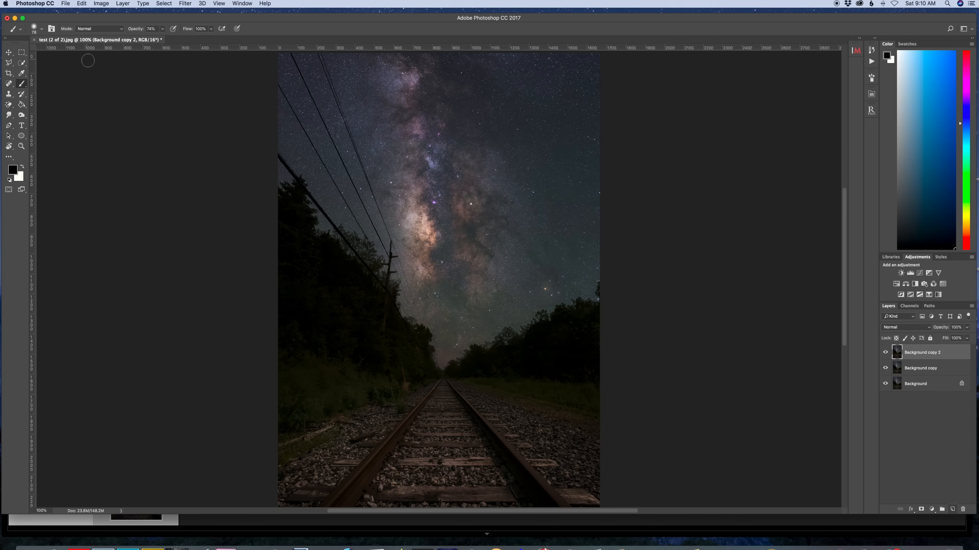
Dodge the Milky Way on the topmost layer with Highlights range, 1% exposure and a soft brush of about 476 px.
click(21, 115)
click(48, 113)
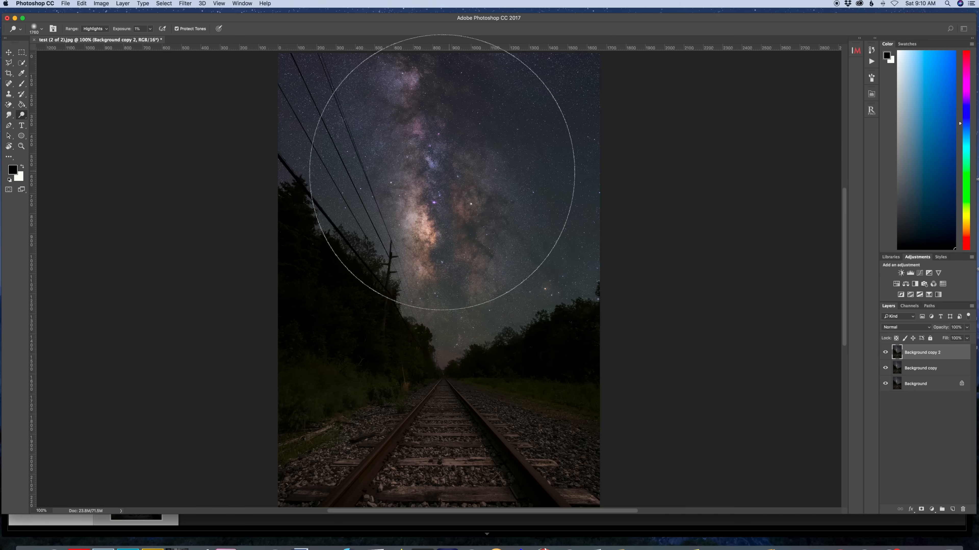
click(108, 30)
click(107, 29)
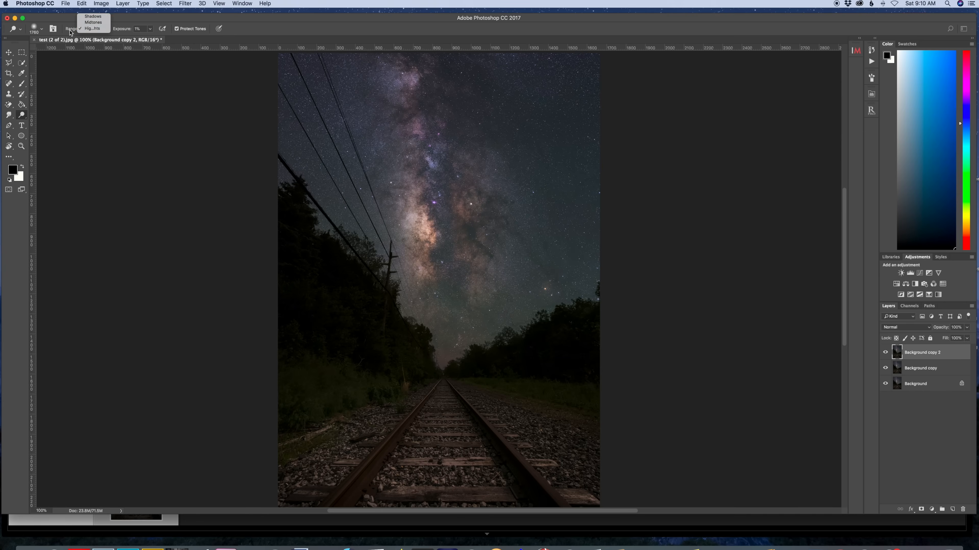
click(41, 28)
drag(92, 54, 86, 54)
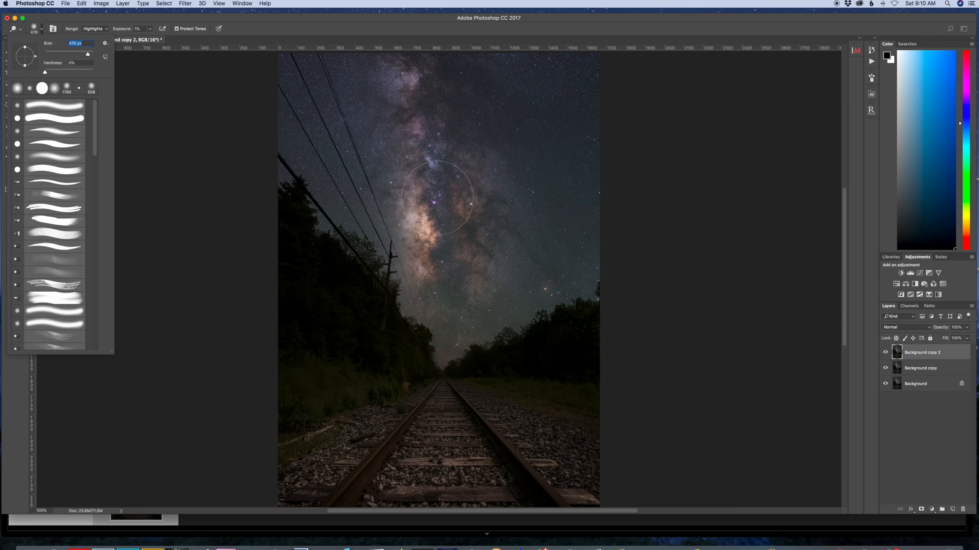
click(404, 233)
scroll(401, 131, up, 5)
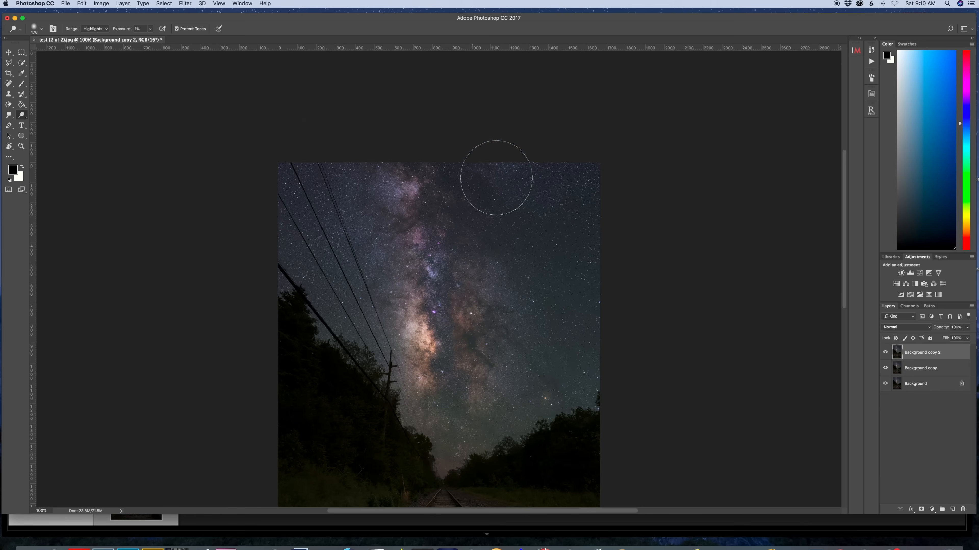
scroll(497, 175, down, 5)
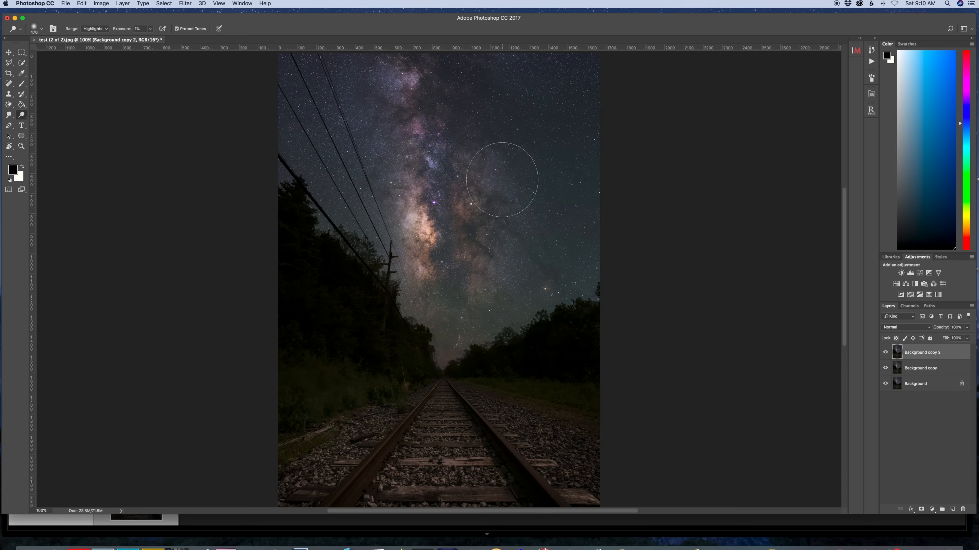
Burn the sky around the Milky Way and the trees with Shadows range, 1% exposure and a soft 508 px brush.
click(22, 118)
click(50, 120)
click(42, 29)
drag(89, 56, 88, 56)
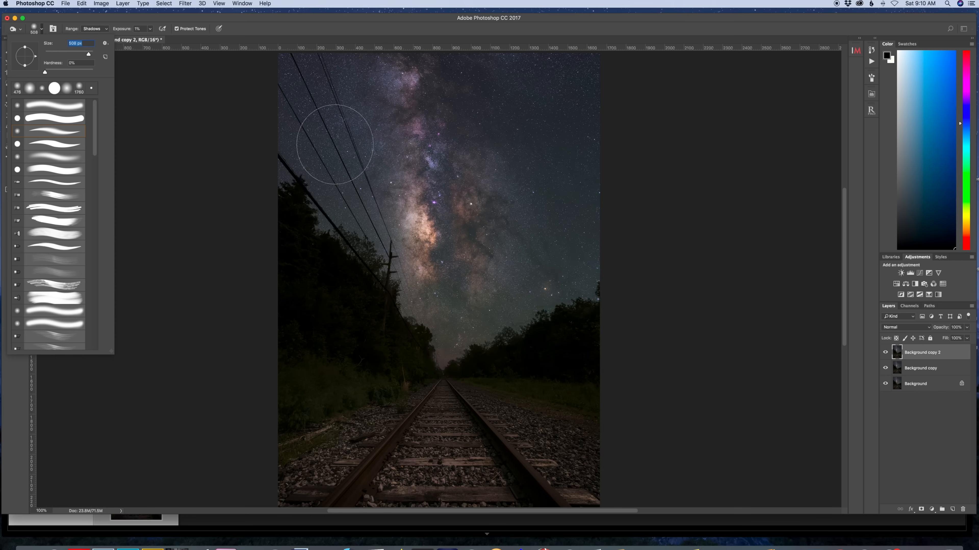
mouse_move(272, 112)
mouse_down()
mouse_move(296, 180)
mouse_move(388, 306)
mouse_up()
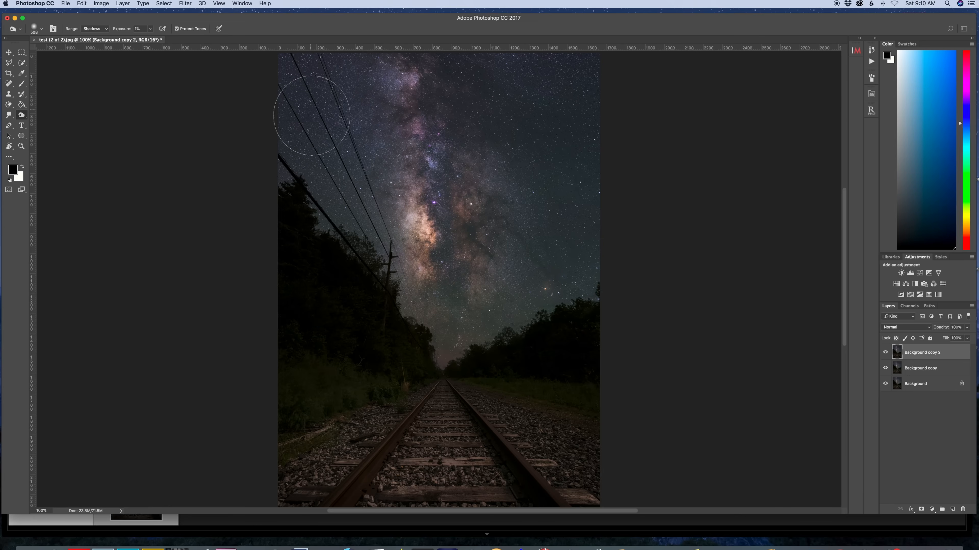
scroll(316, 128, up, 3)
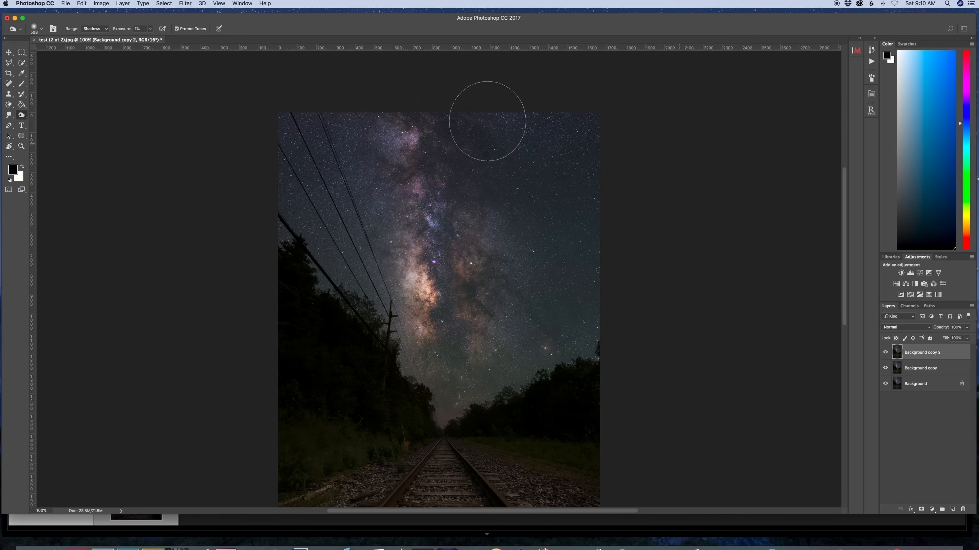
scroll(424, 145, down, 3)
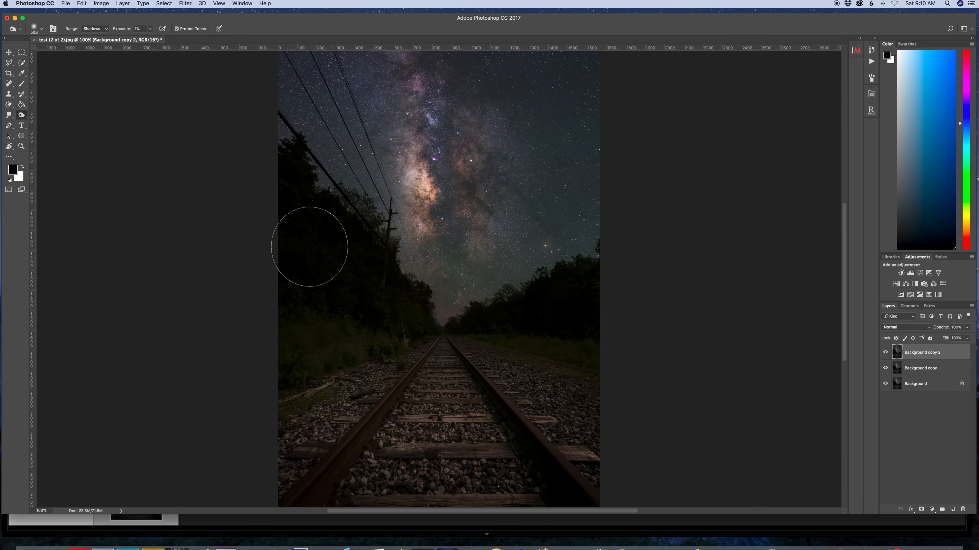
scroll(254, 250, down, 3)
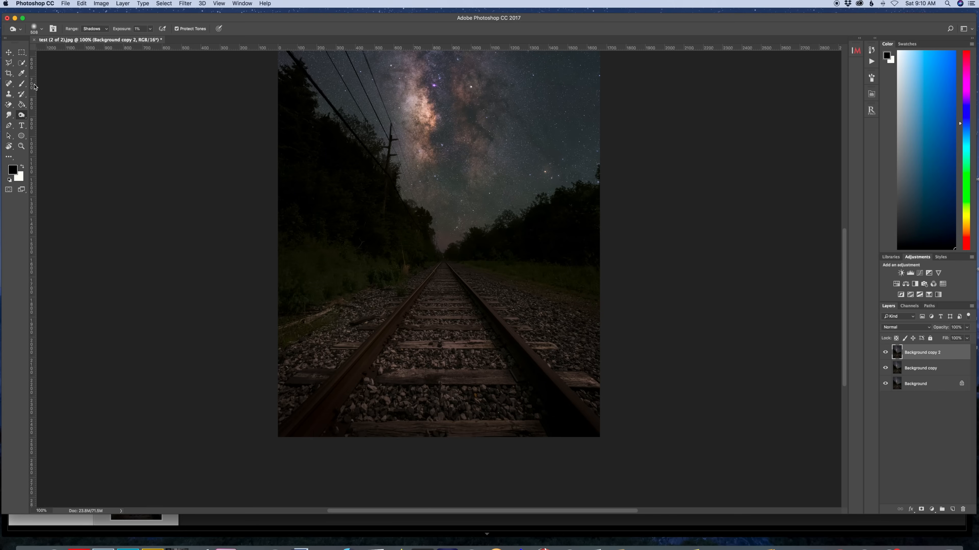
Dodge the highlights of the tracks and gravel at 1% exposure, and switch back to the Burn tool.
right_click(23, 116)
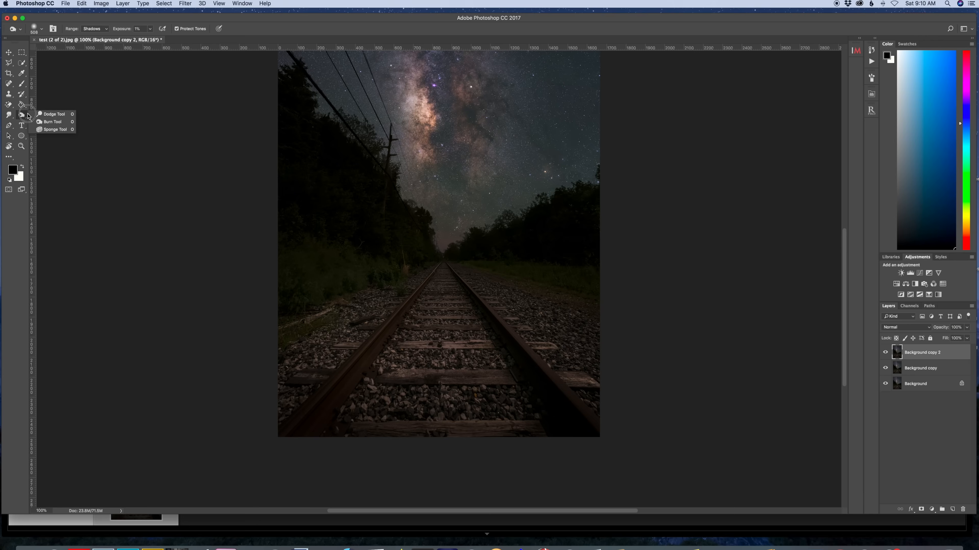
click(50, 115)
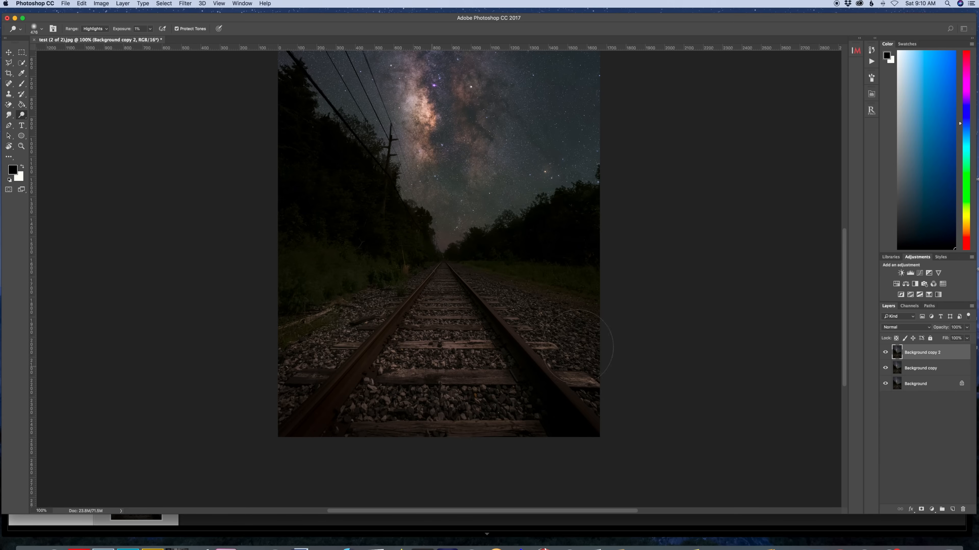
drag(22, 115, 42, 123)
Close the composite document and save its changes.
click(33, 40)
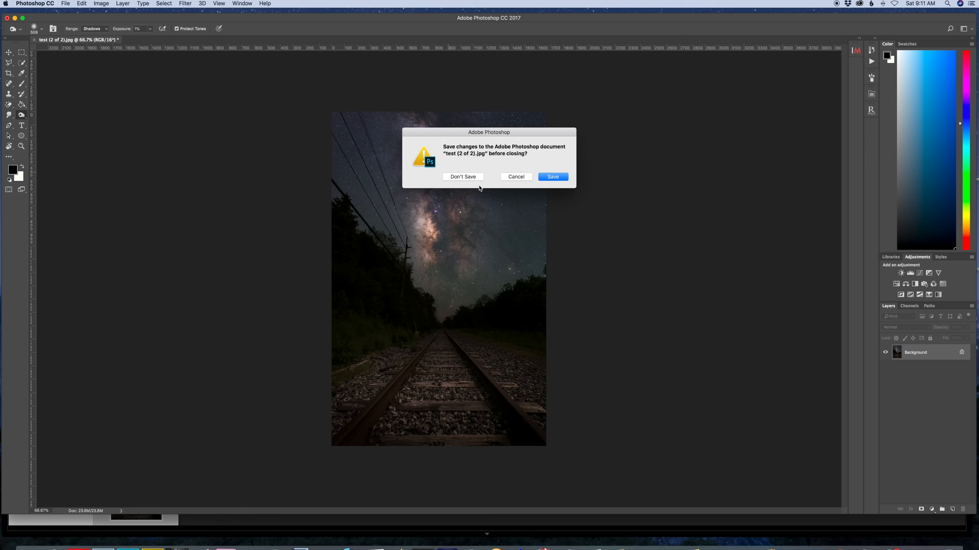
click(552, 176)
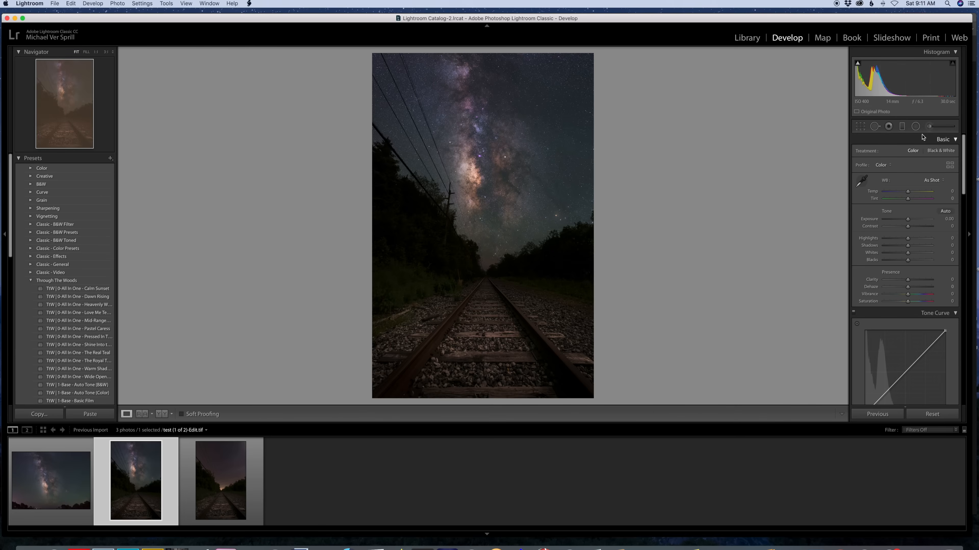
Set the photo's exposure to +0.20 and open the original file for editing in Color Efex Pro 4.
click(908, 219)
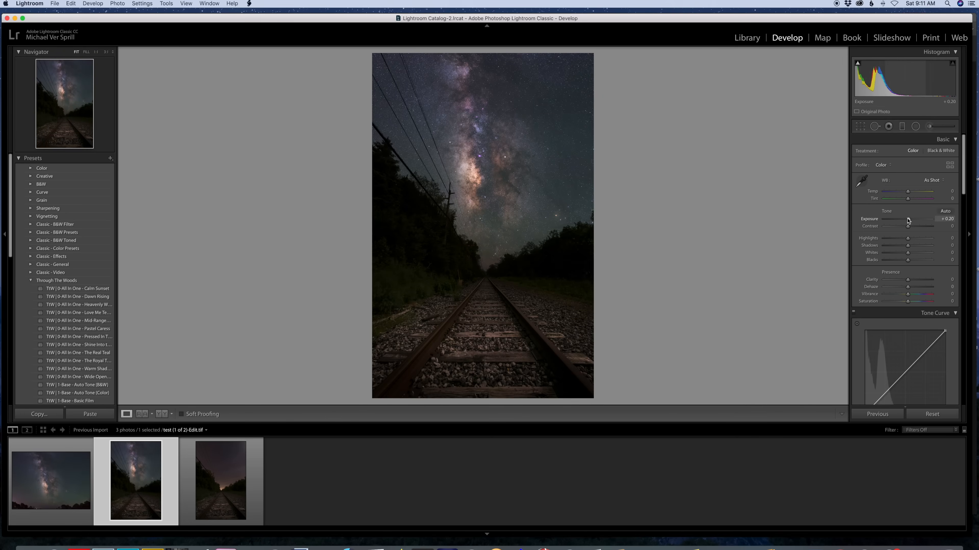
click(126, 3)
mouse_move(185, 45)
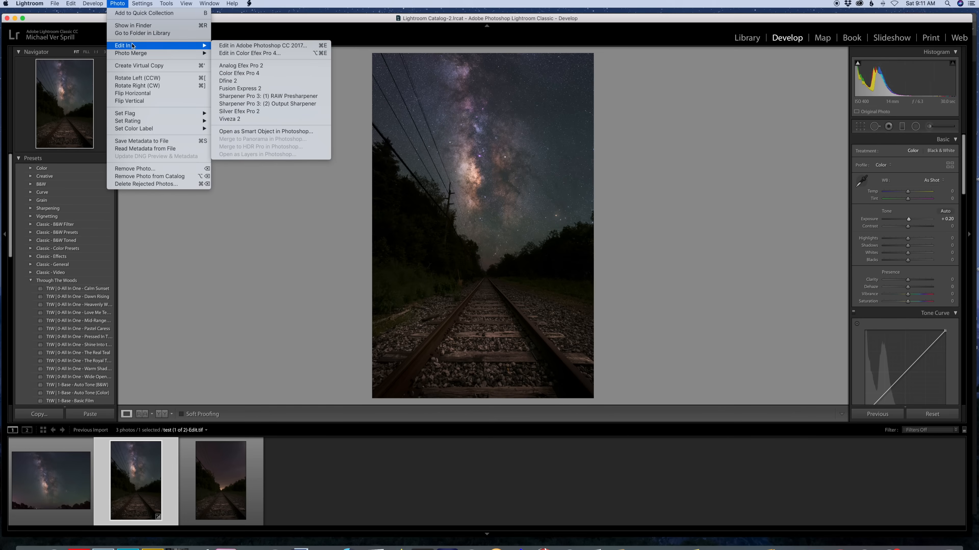
click(256, 53)
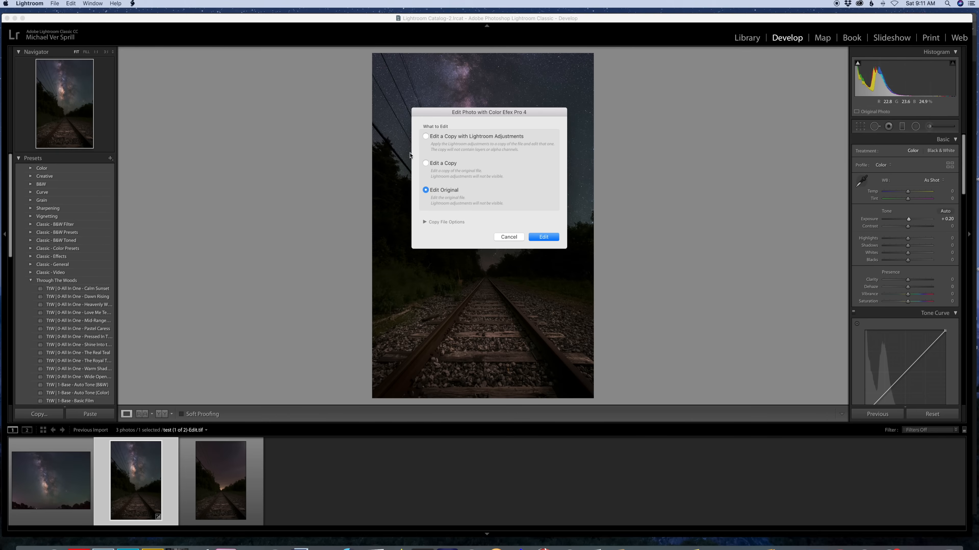
click(544, 237)
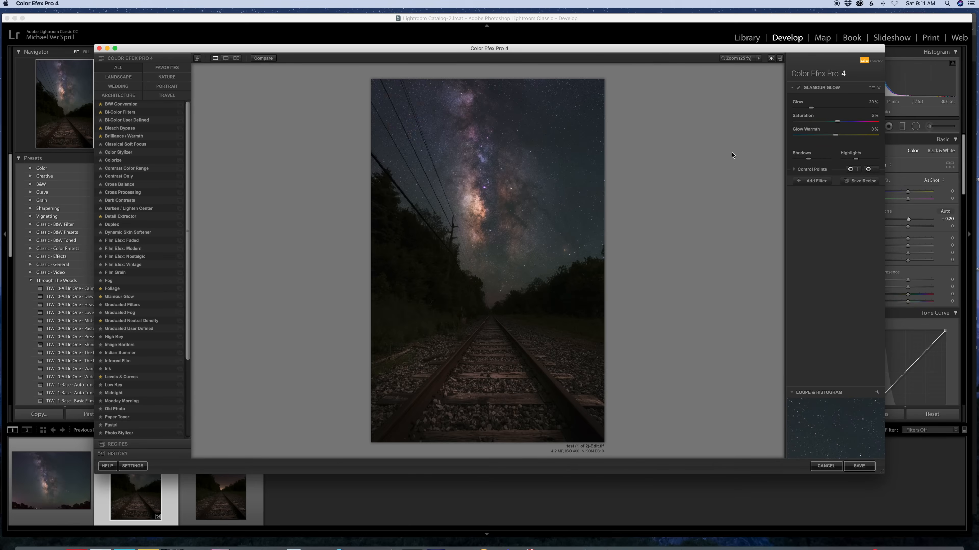
Preview the Glamour Glow filter on and off, and adjust its glow amount, shadow protection and highlight protection.
click(797, 87)
click(797, 88)
drag(809, 159, 796, 158)
click(799, 161)
drag(797, 161, 794, 161)
click(867, 159)
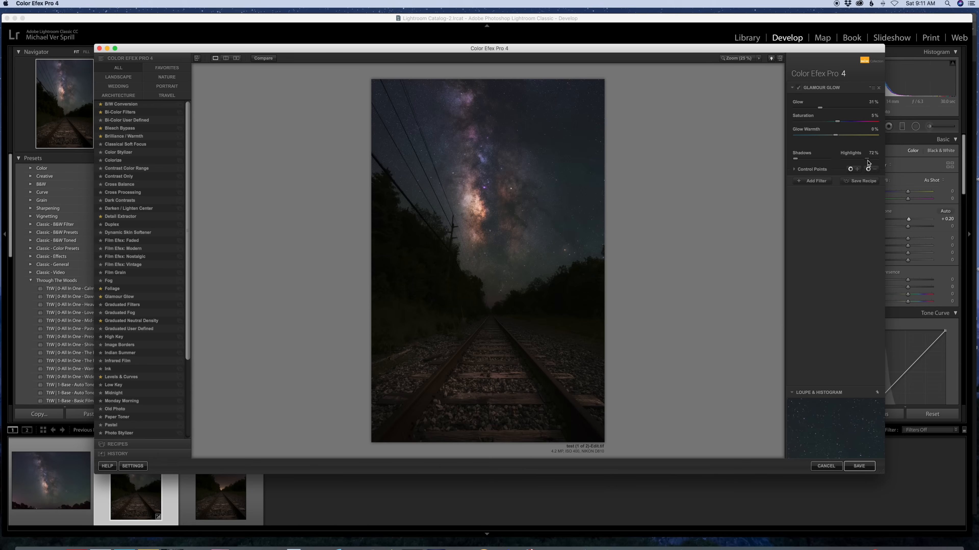
mouse_move(866, 160)
mouse_down()
mouse_move(836, 160)
mouse_move(878, 159)
mouse_up()
drag(794, 159, 806, 160)
drag(805, 113, 813, 112)
Add a Tonal Contrast filter on top of Glamour Glow with the contrast type set to Fine.
click(804, 182)
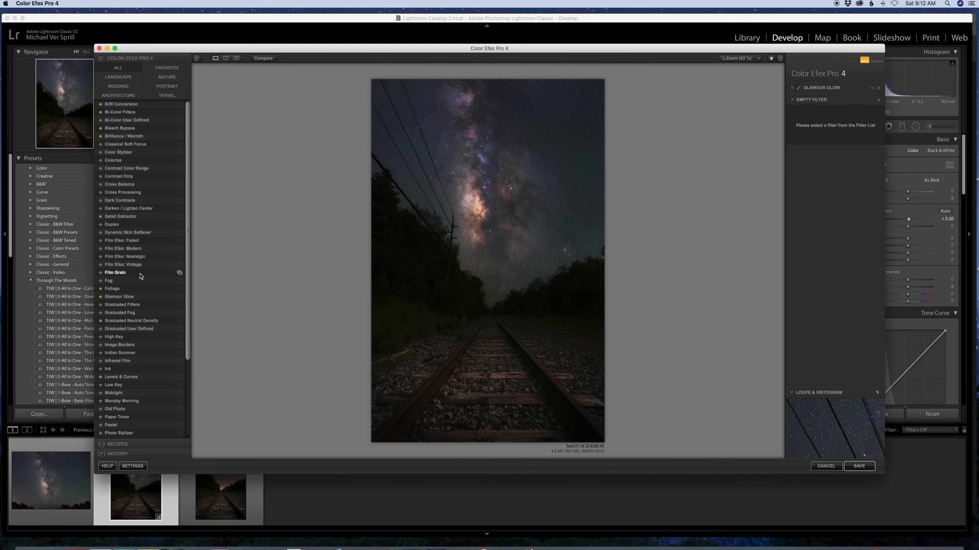
scroll(135, 347, down, 5)
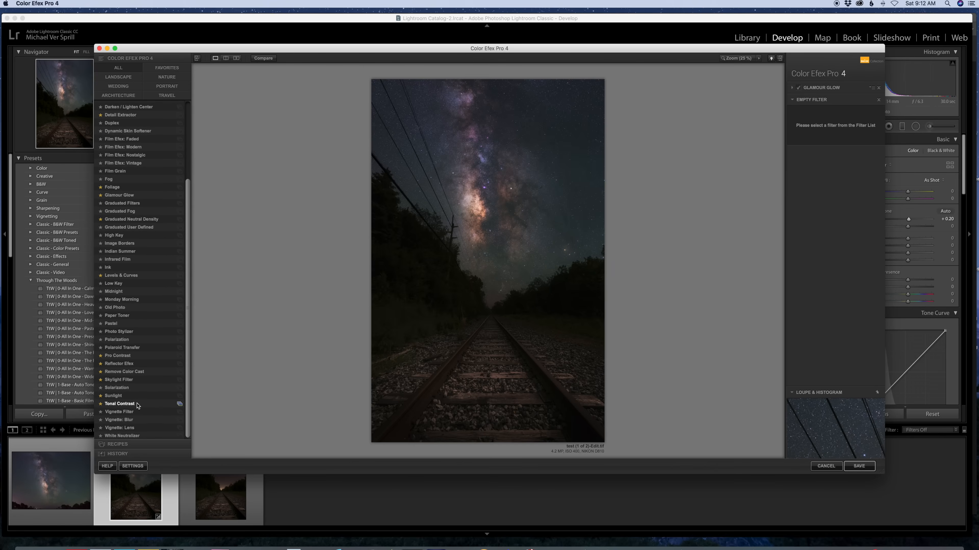
click(120, 404)
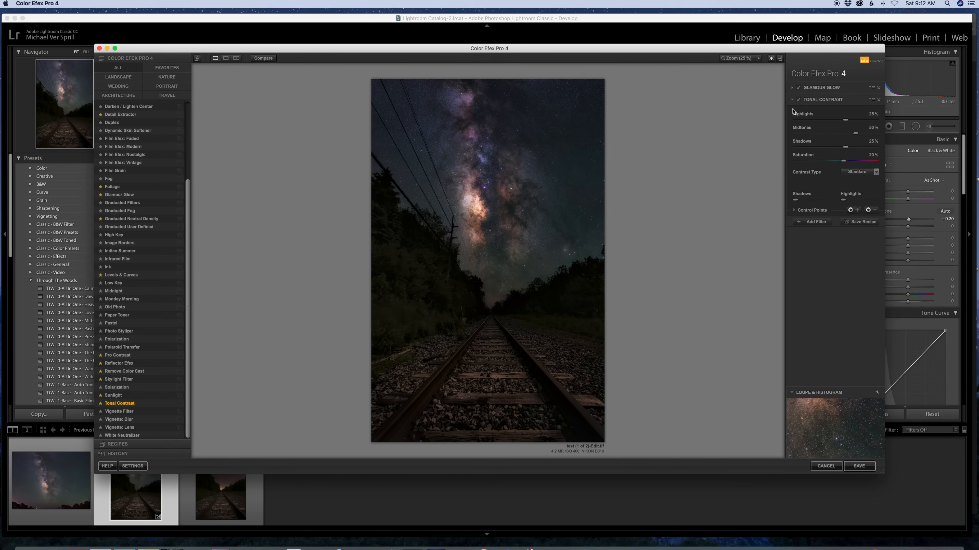
click(868, 176)
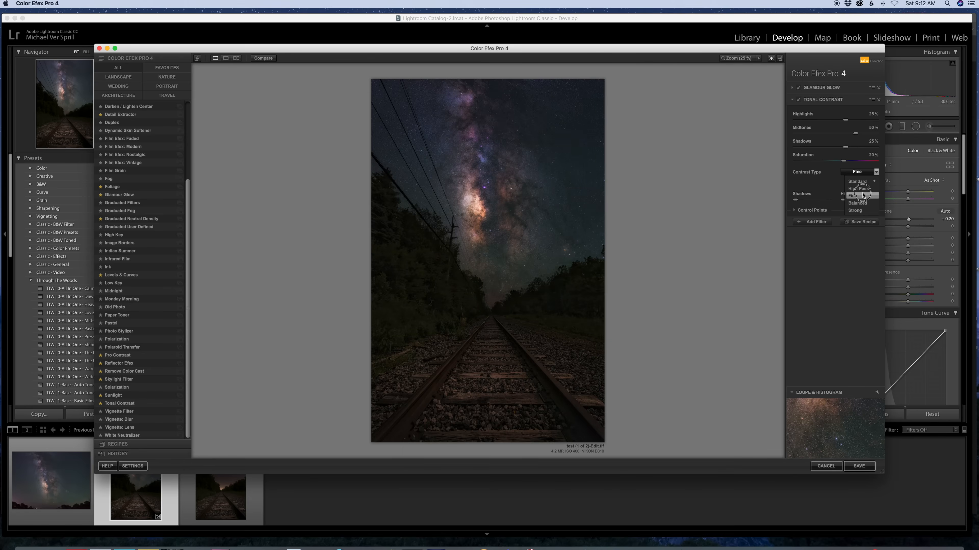
click(860, 196)
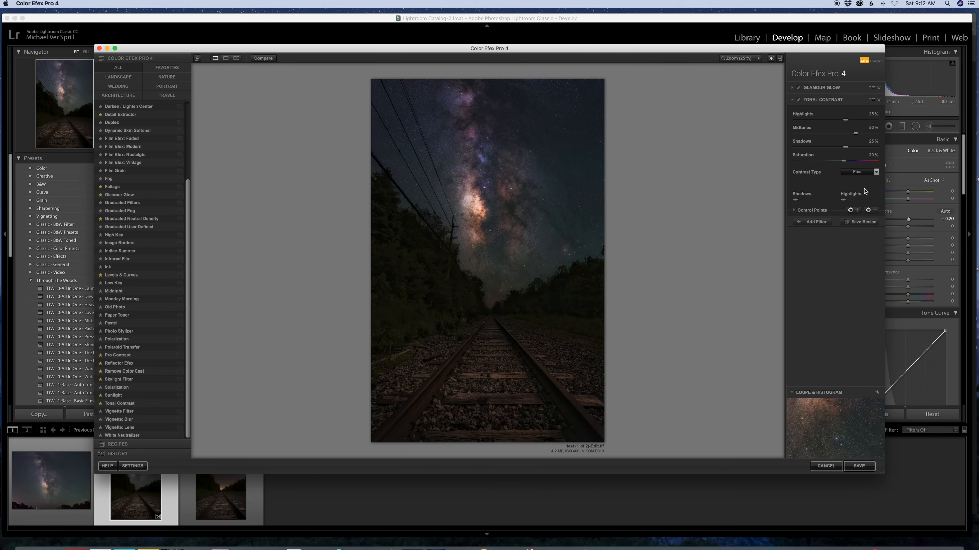
Set Tonal Contrast to Highlights 15%, Midtones 23%, Shadows 12% and Saturation 7%, compare it on and off, and save the edit.
click(841, 119)
click(845, 133)
click(841, 148)
click(839, 161)
click(798, 100)
click(798, 101)
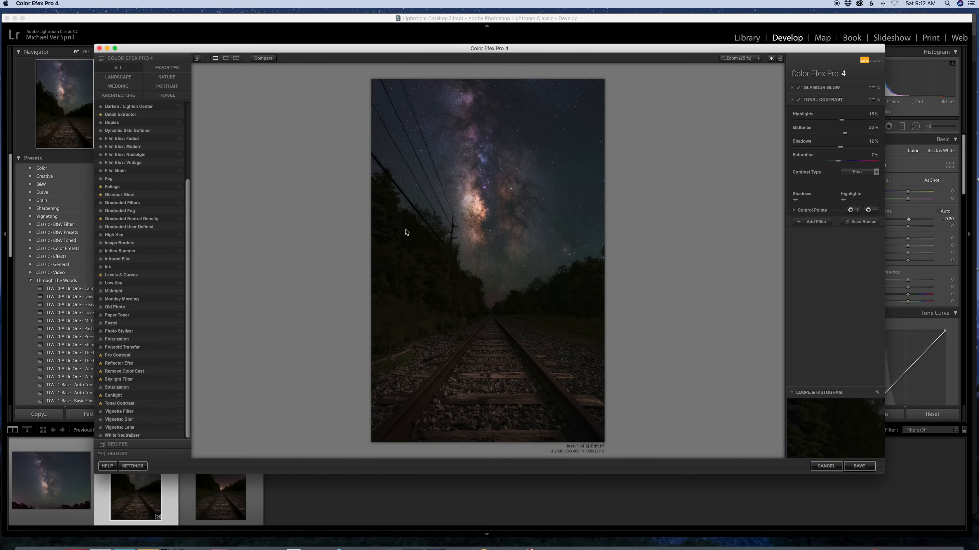
click(855, 467)
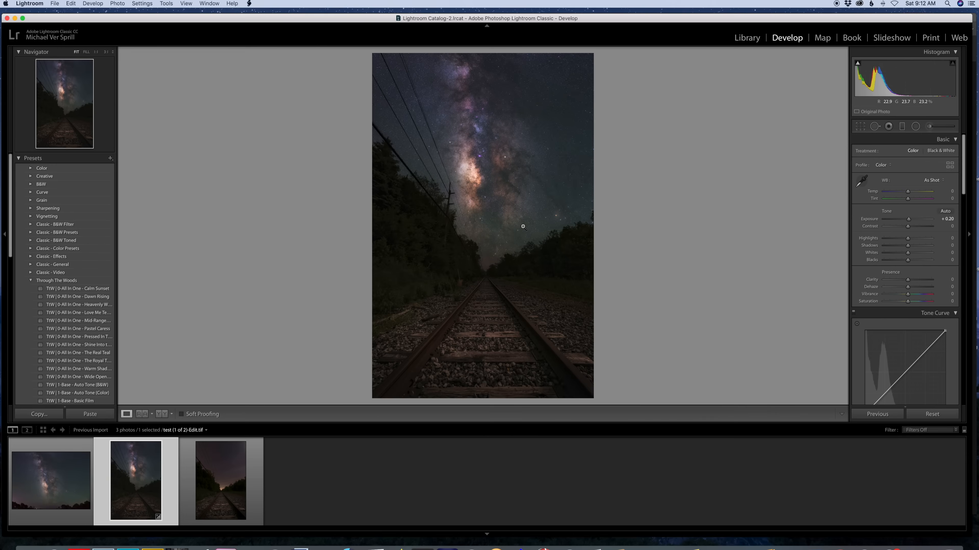
Examine the filtered photo up close along the power lines, tree line and starry sky, and return to the full view.
click(418, 243)
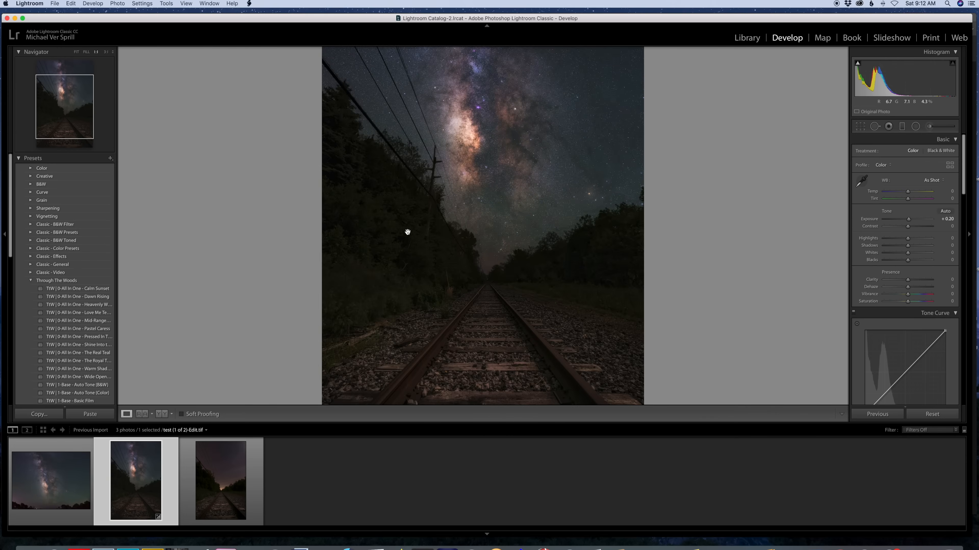
click(105, 52)
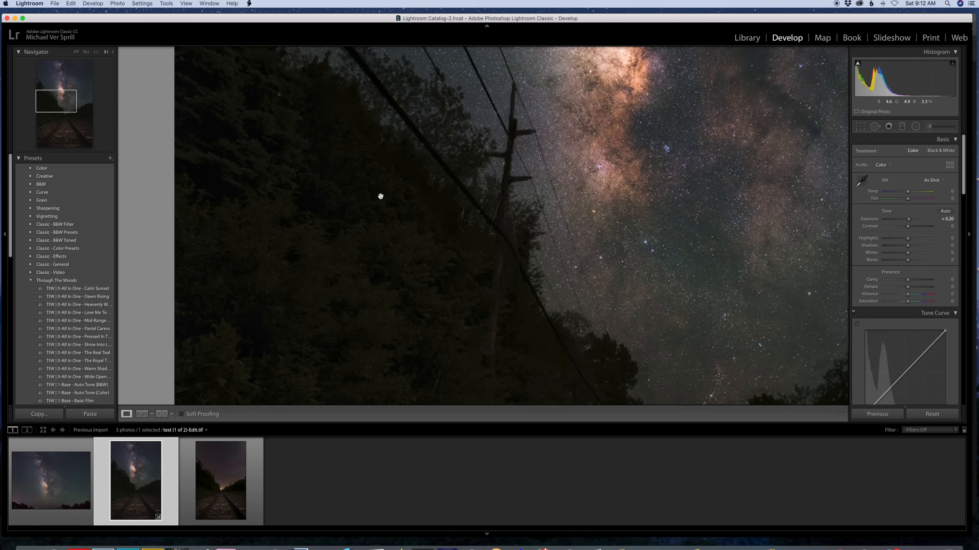
scroll(380, 196, up, 5)
scroll(380, 196, down, 10)
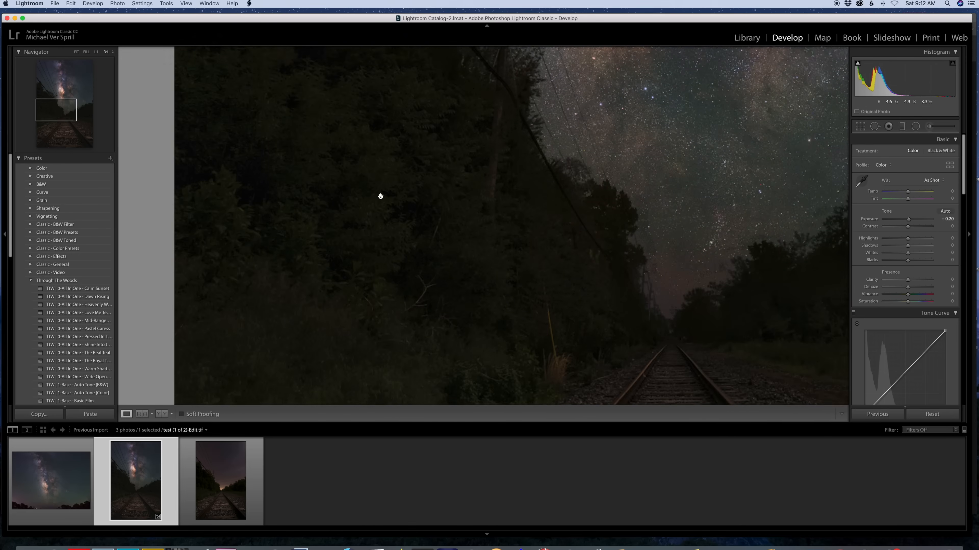
scroll(380, 196, right, 10)
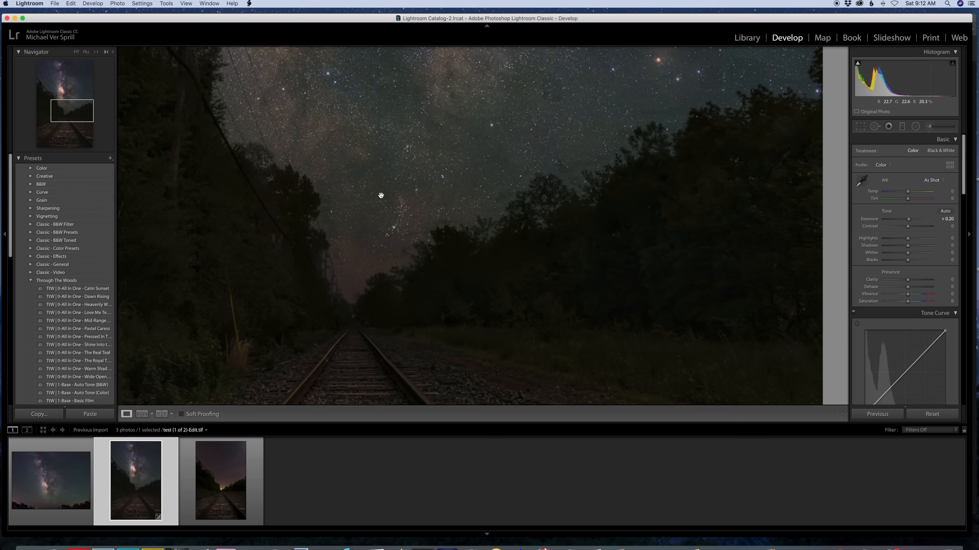
scroll(555, 181, up, 2)
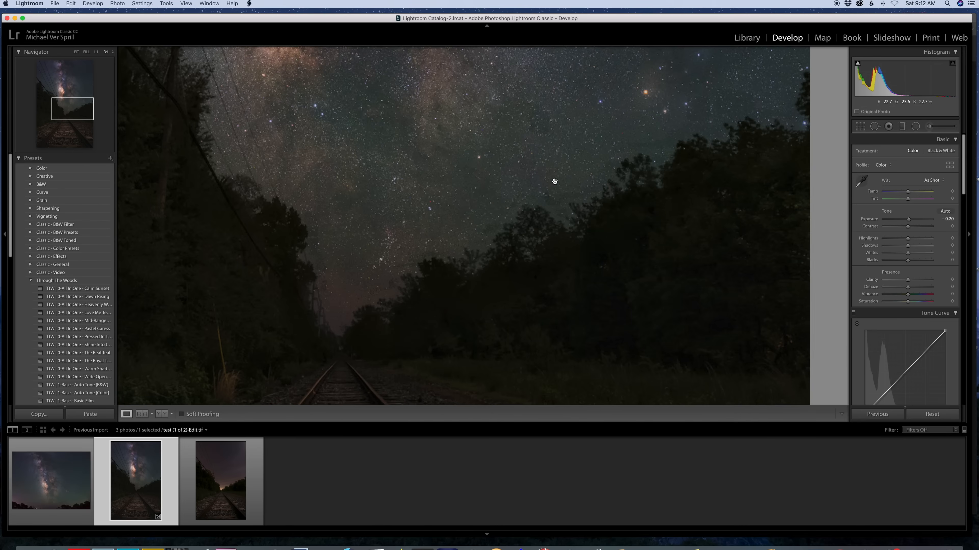
scroll(554, 182, right, 4)
scroll(553, 182, right, 2)
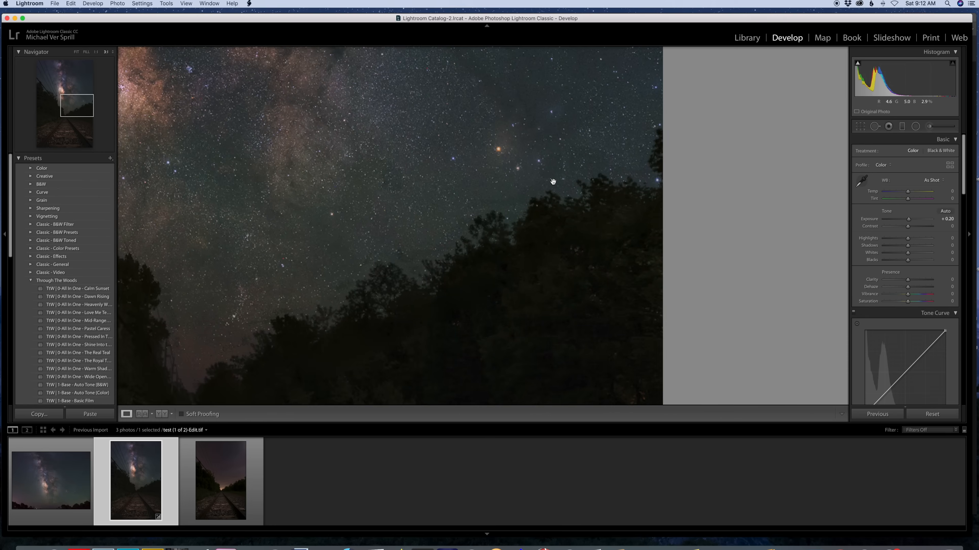
scroll(553, 181, up, 6)
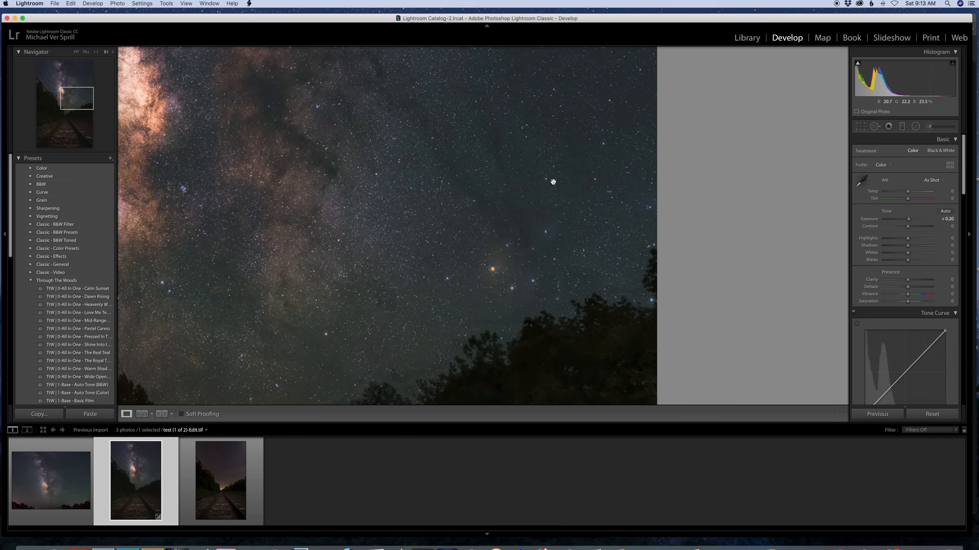
scroll(553, 181, up, 5)
scroll(553, 182, left, 1)
click(553, 182)
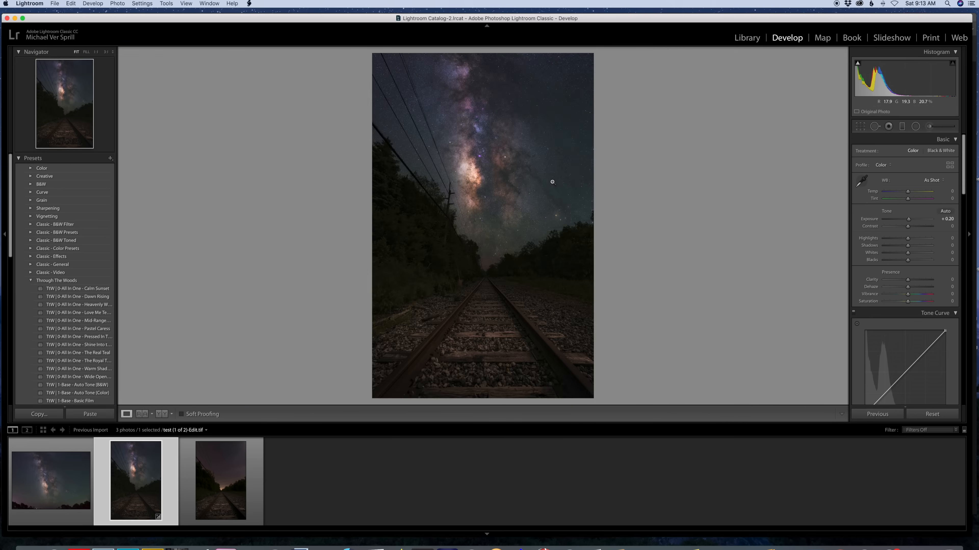